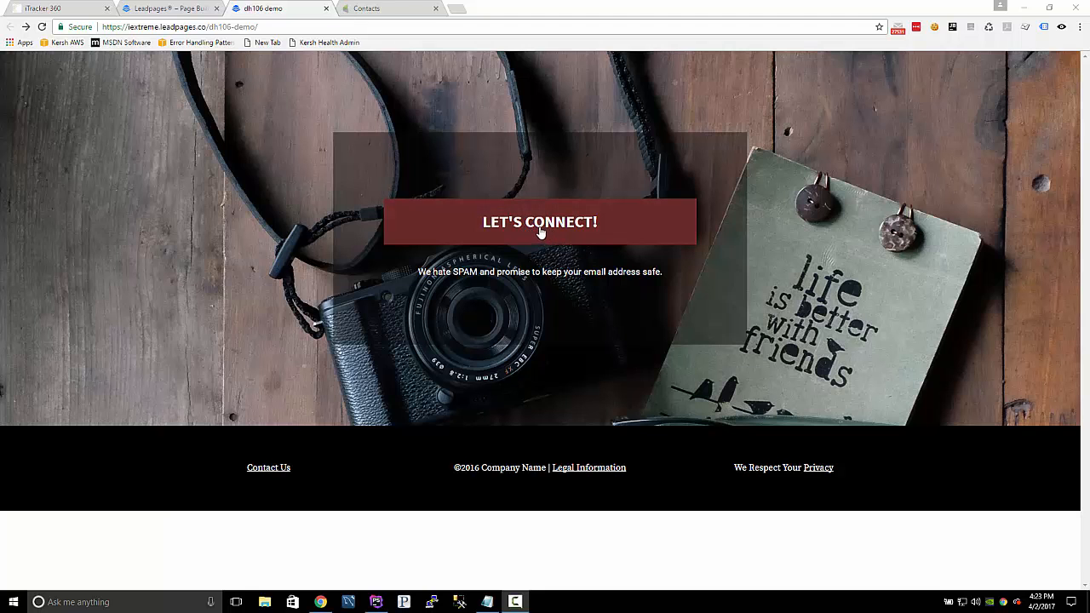
Submit the landing page's opt-in form with the first name "test" and a test e-mail address.
left_click(516, 227)
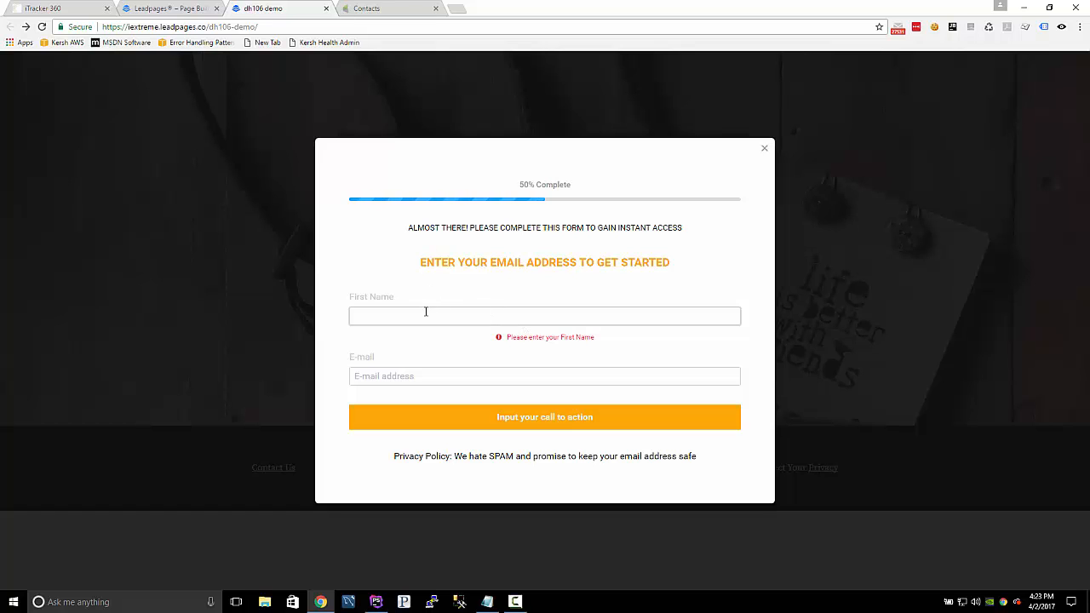
type("test")
key("Tab")
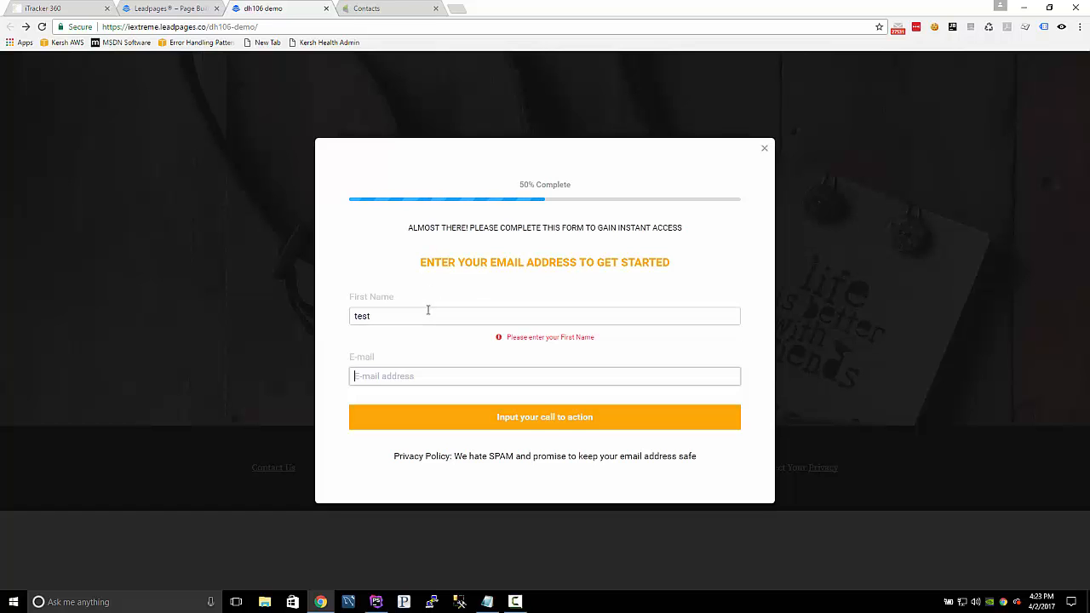
type("test4")
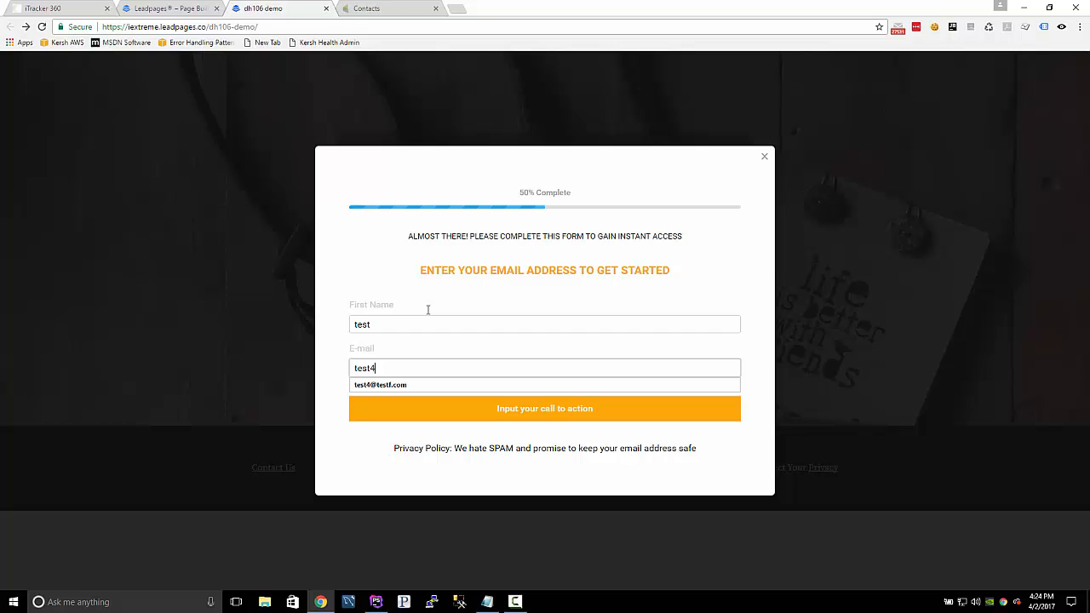
type("@testing1.com")
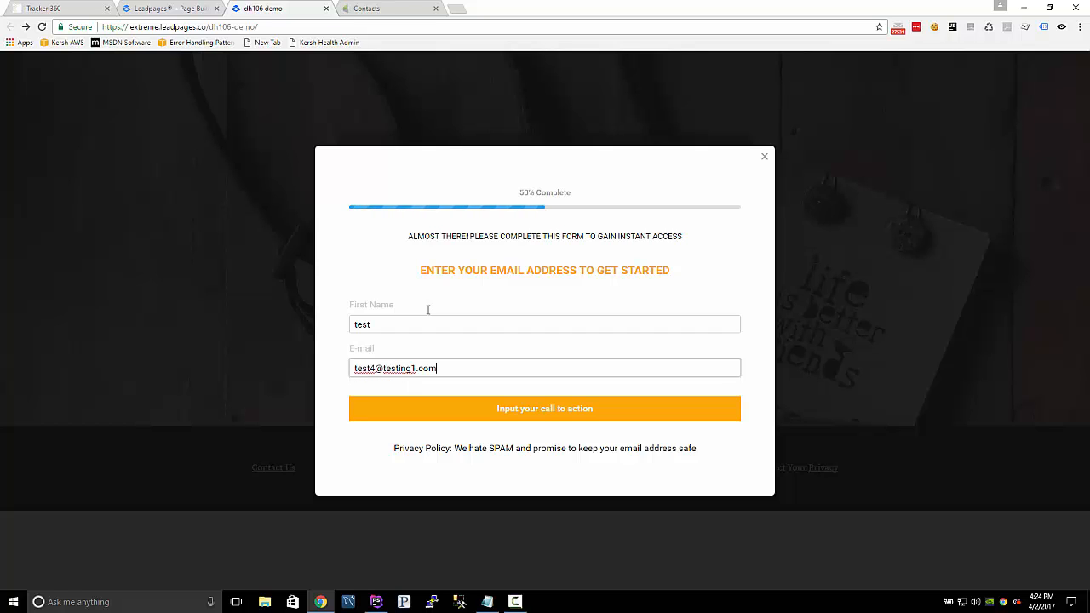
left_click(564, 413)
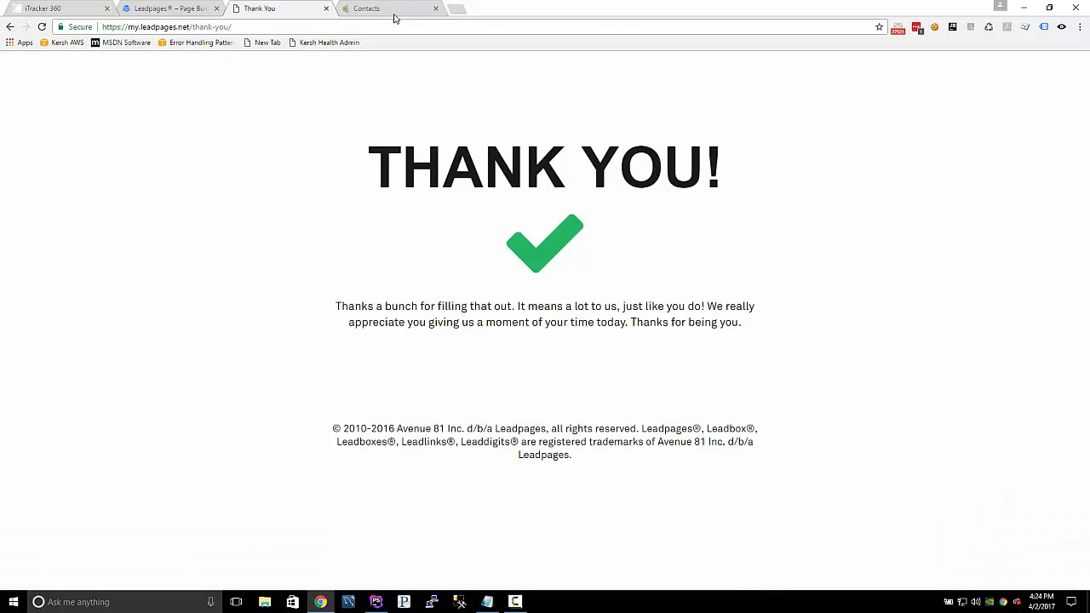
Search the Infusionsoft contacts for the submitted e-mail address and examine the record's Lead Source and iTracker360 tracking fields.
left_click(394, 18)
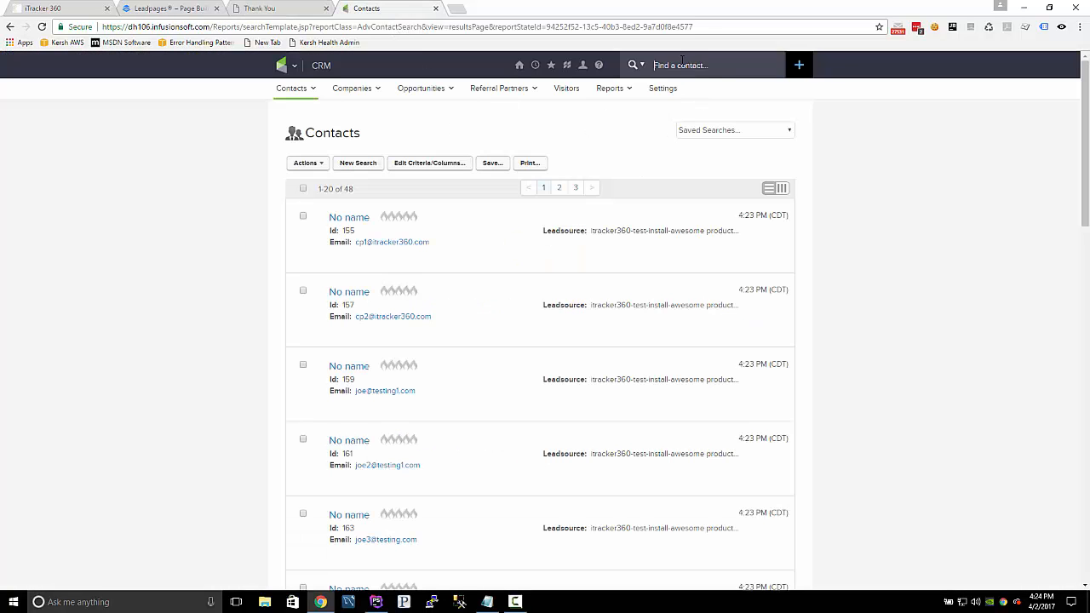
key("ctrl+v")
key("Return")
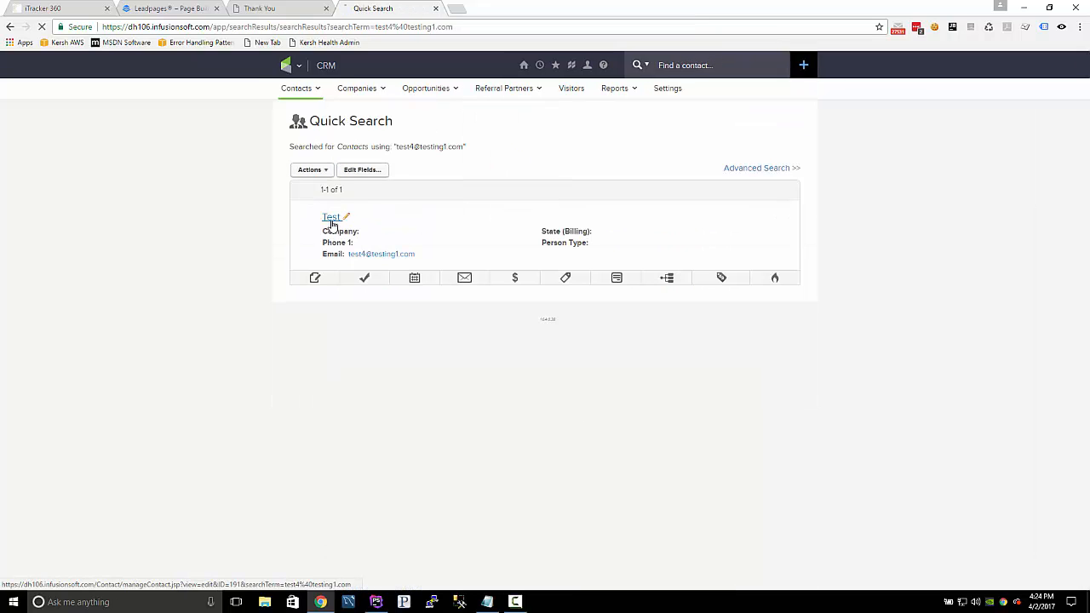
left_click(333, 220)
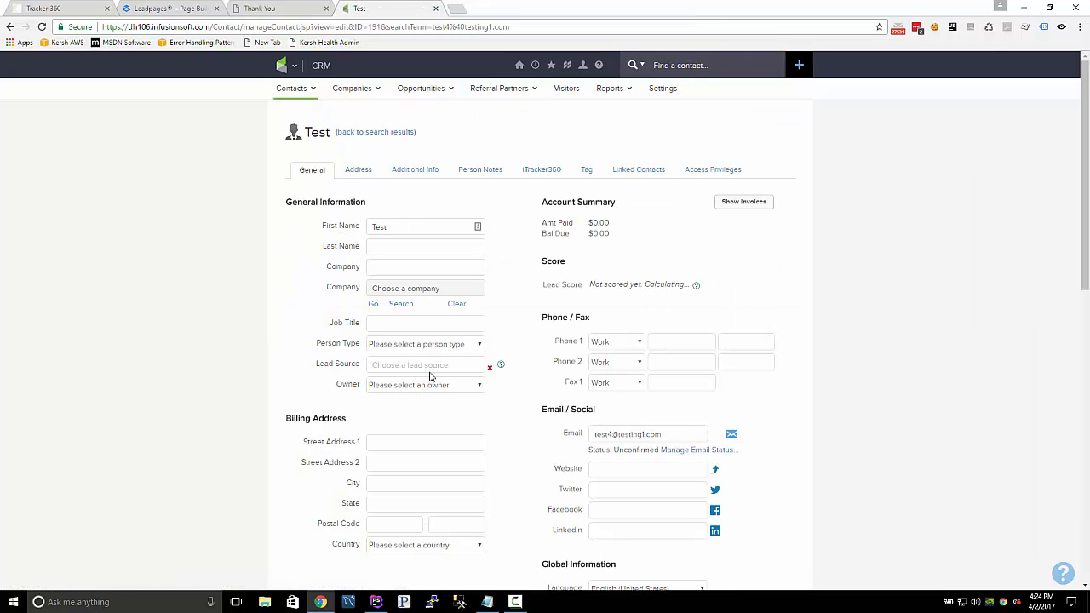
left_click(436, 366)
left_click(542, 170)
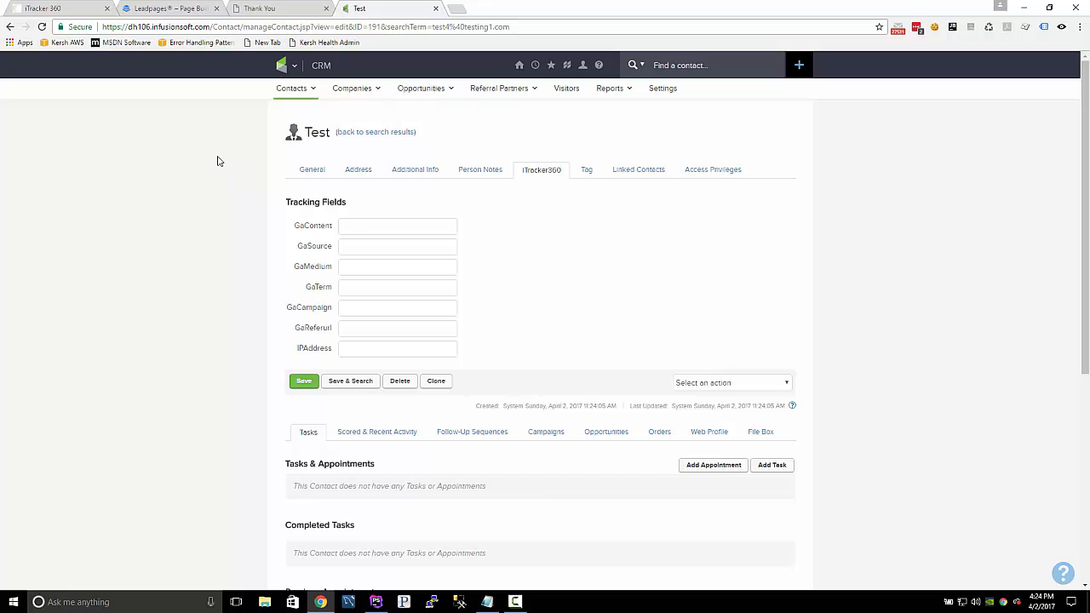
Switch to iTracker360 and copy the JavaScript tracking snippet for non-Wordpress sites from the Tracking Snippet setup step.
left_click(81, 8)
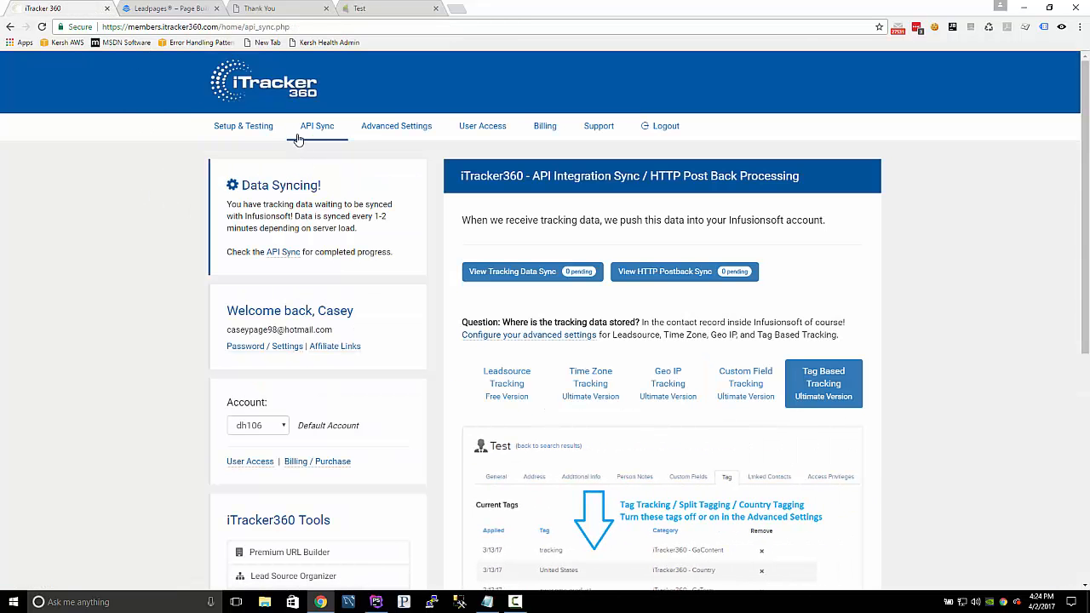
left_click(239, 130)
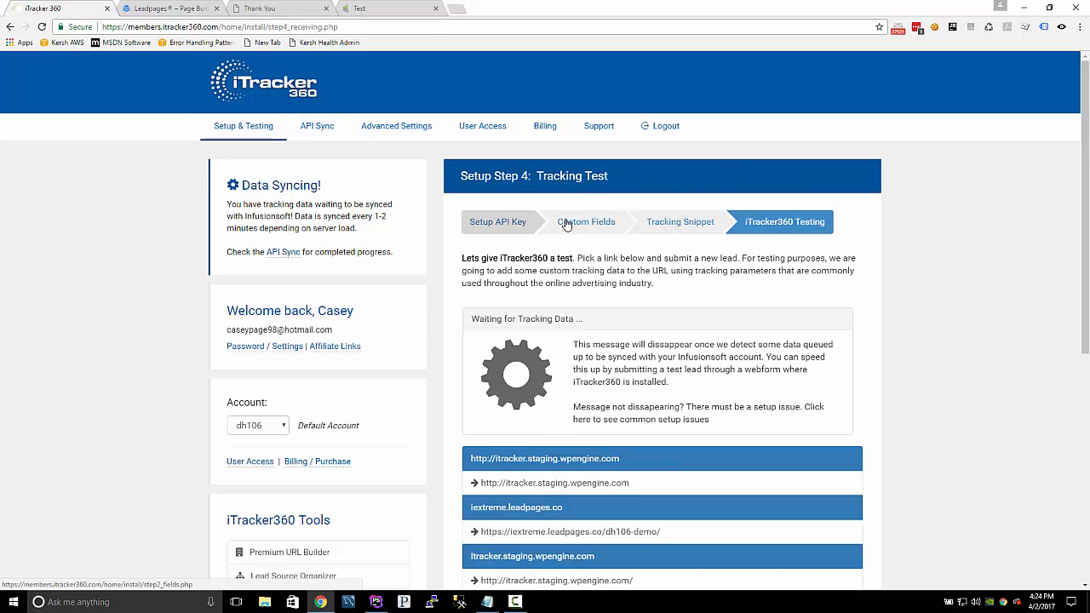
left_click(672, 226)
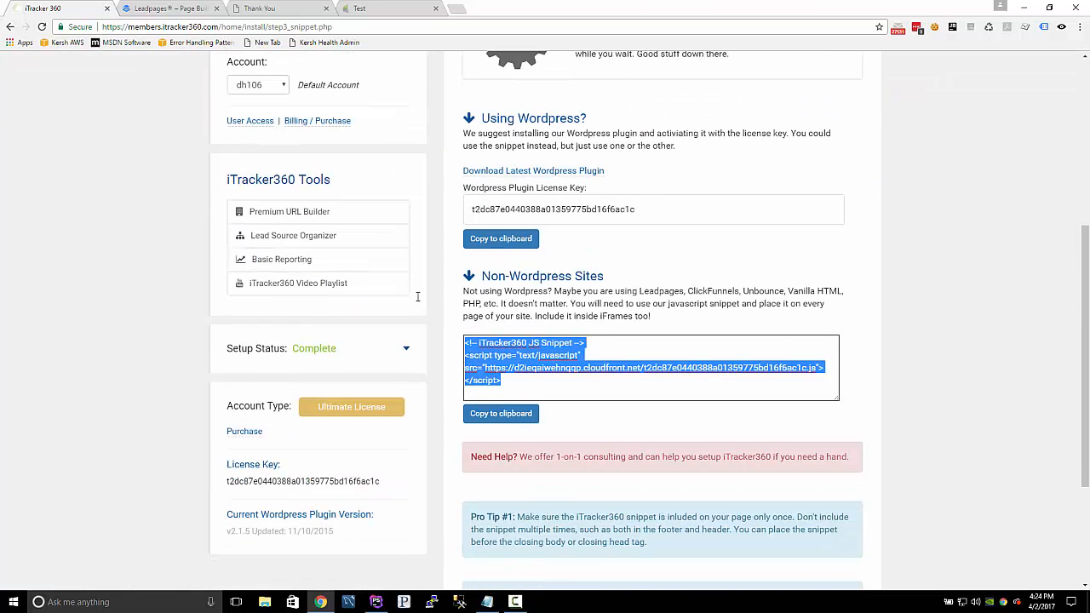
left_click(494, 420)
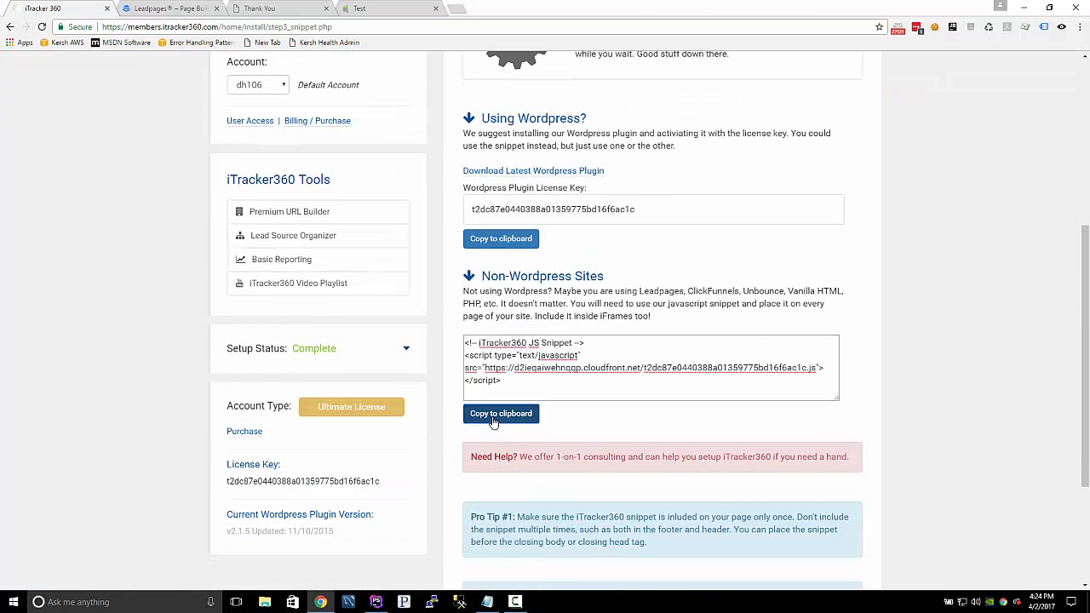
In the Leadpages editor, paste the iTracker360 snippet as the page's Head Section Tracking Code and save the tracking settings.
left_click(166, 8)
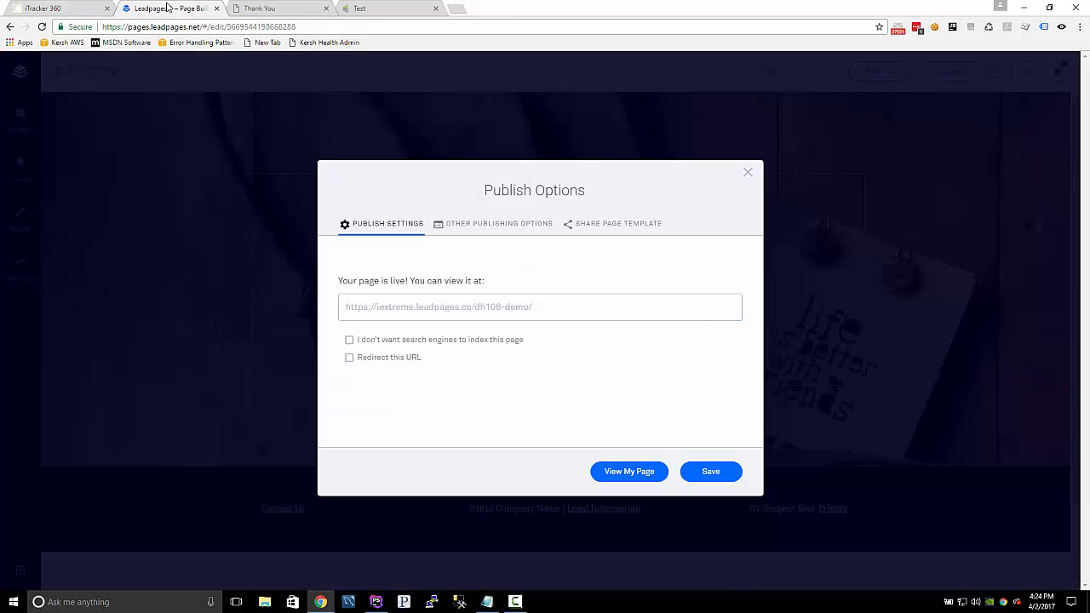
left_click(827, 360)
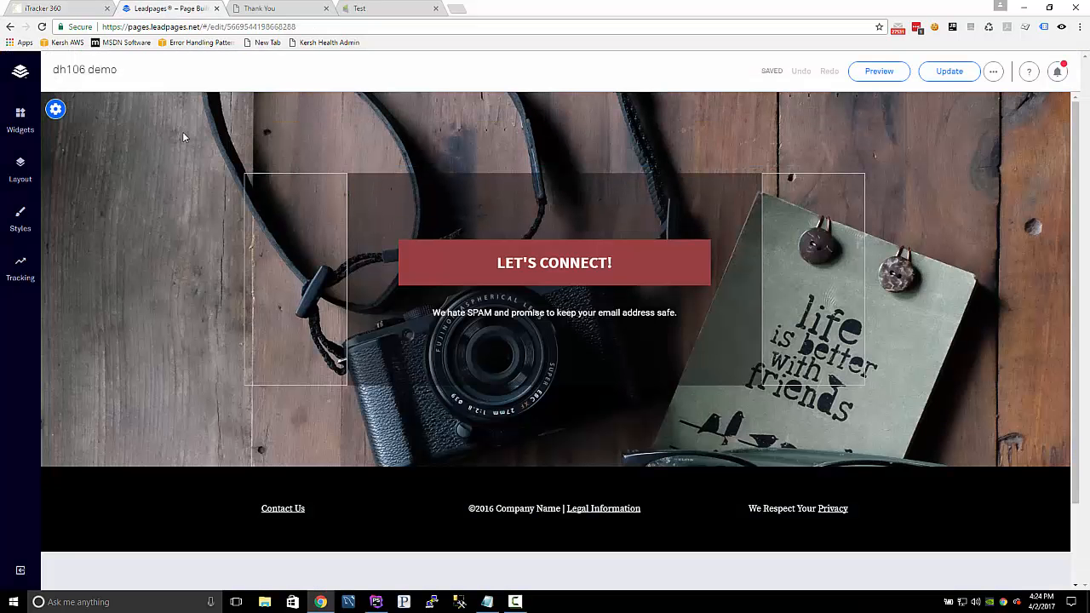
left_click(14, 266)
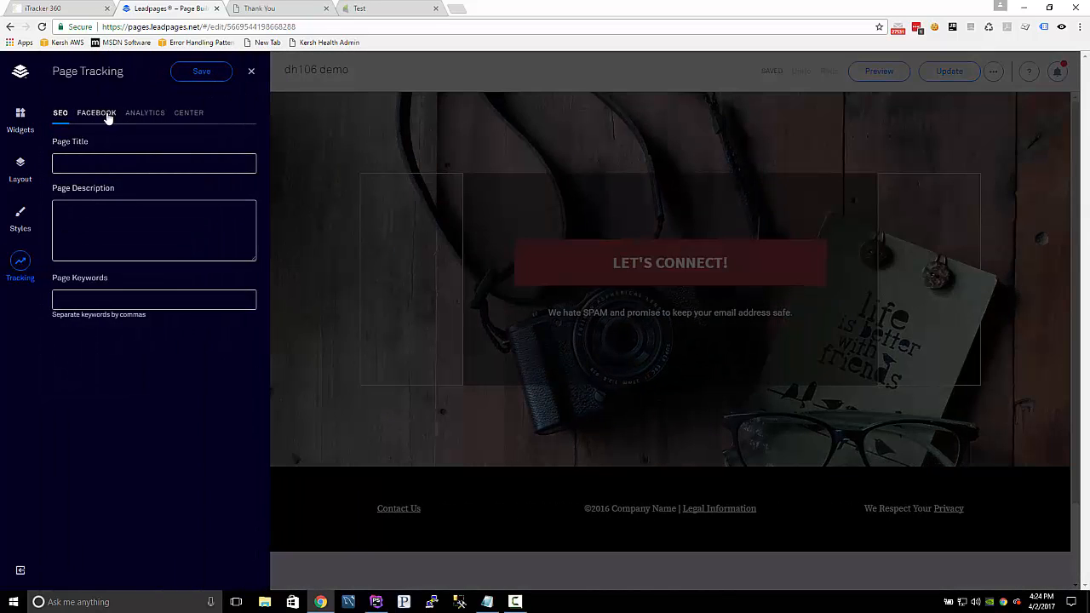
left_click(146, 117)
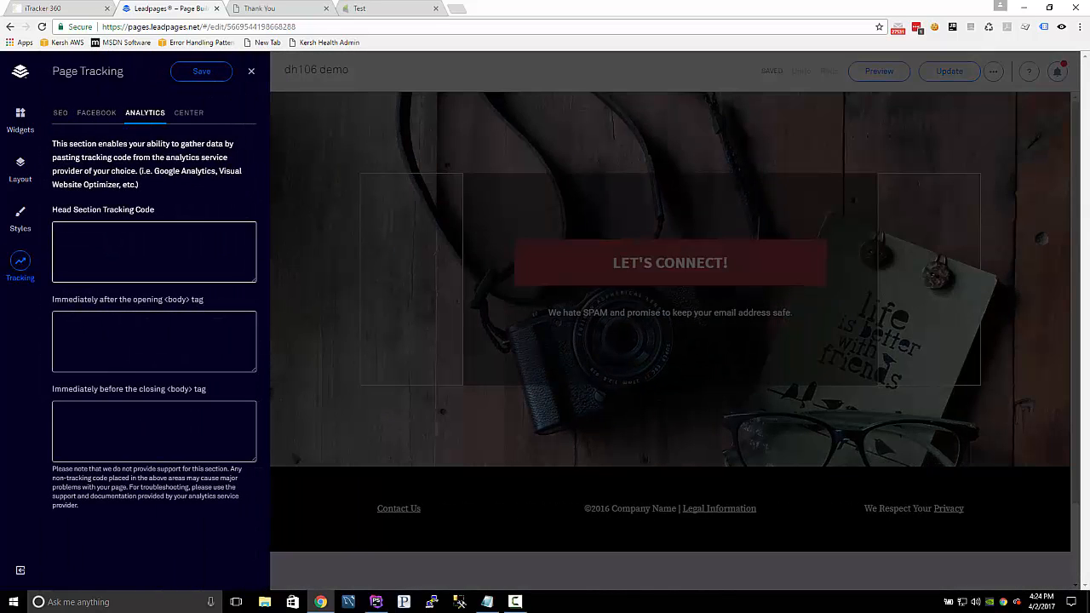
key("ctrl+v")
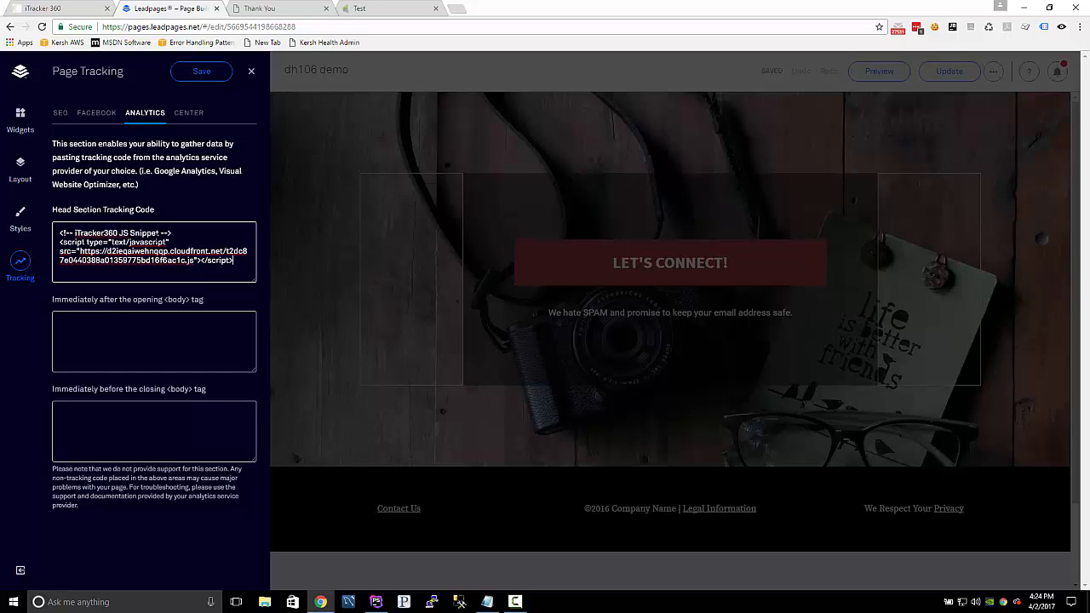
left_click(190, 73)
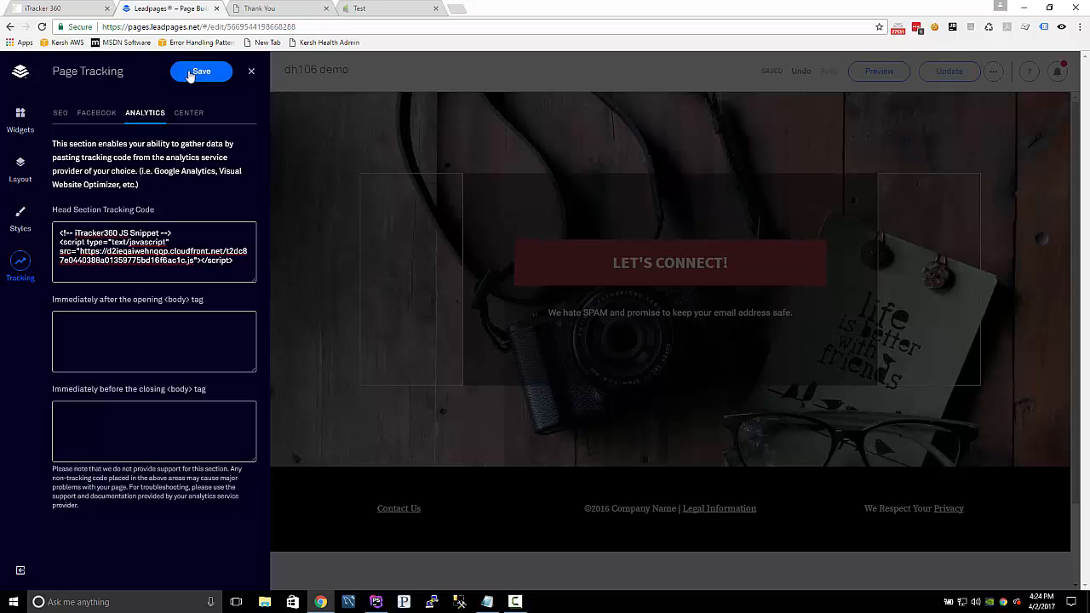
left_click(251, 74)
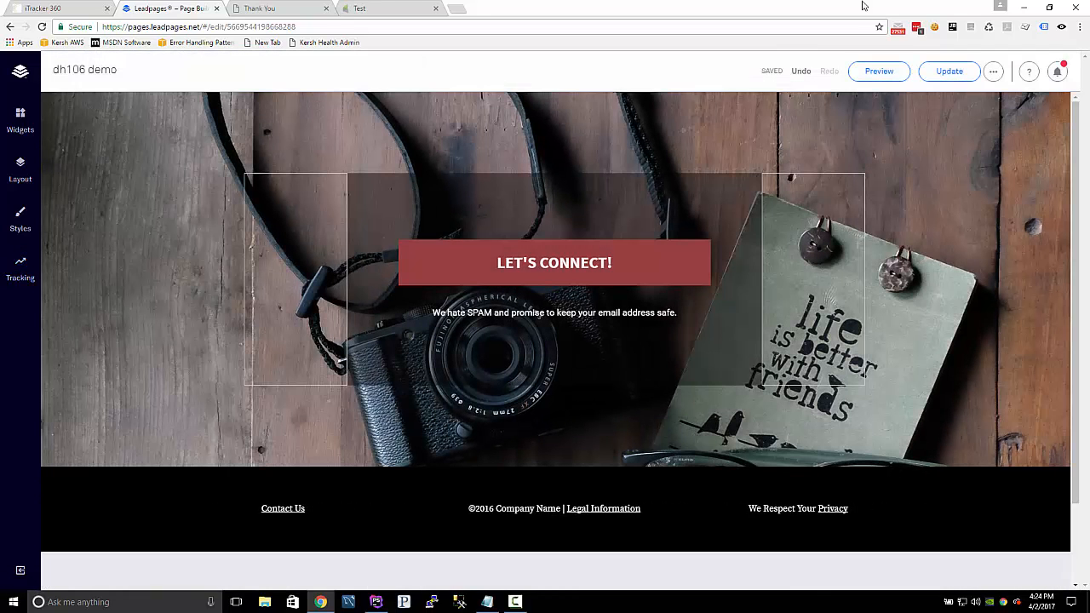
Publish the update to the dh106 demo page and open the live page to check its URL.
left_click(952, 71)
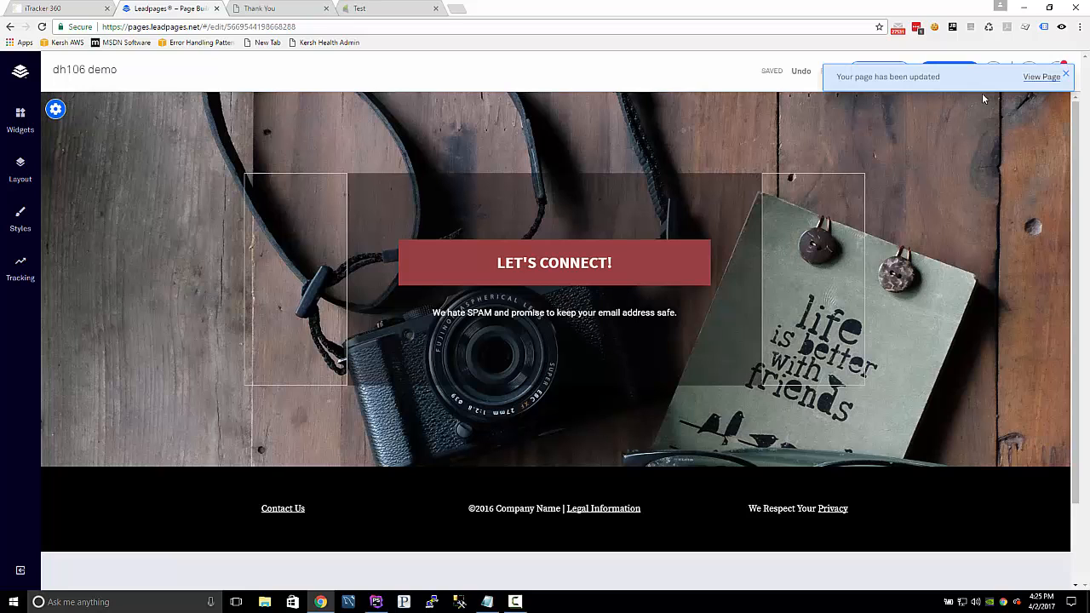
left_click(1048, 77)
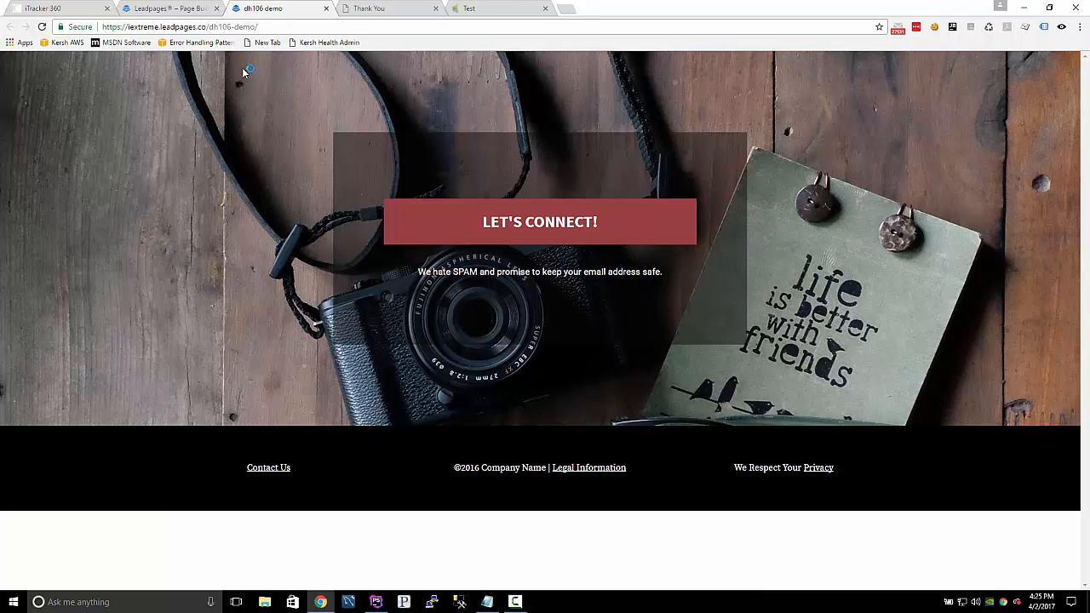
left_click(256, 27)
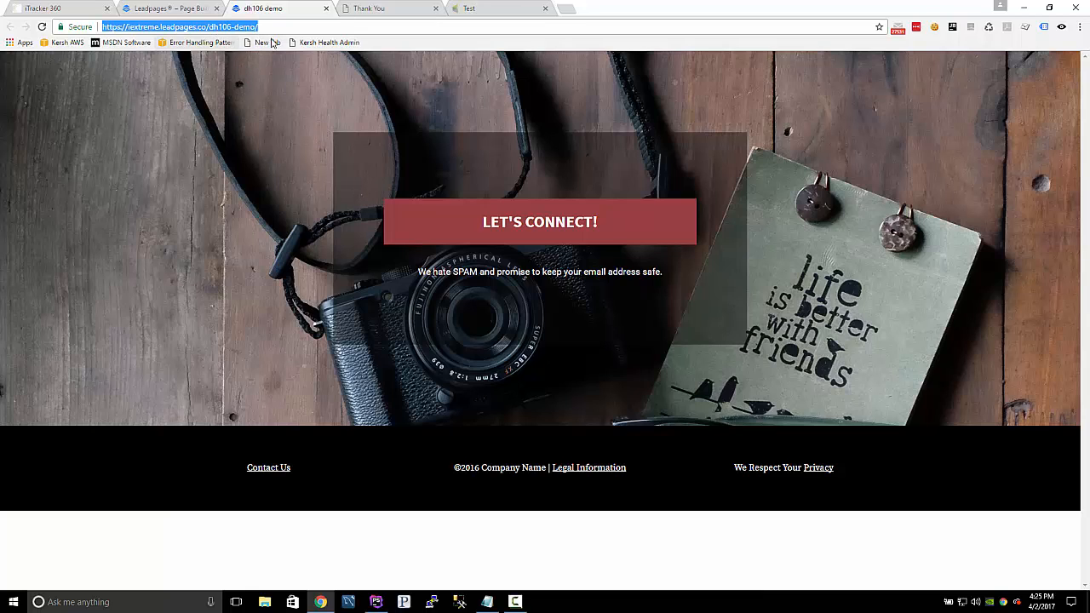
left_click(304, 27)
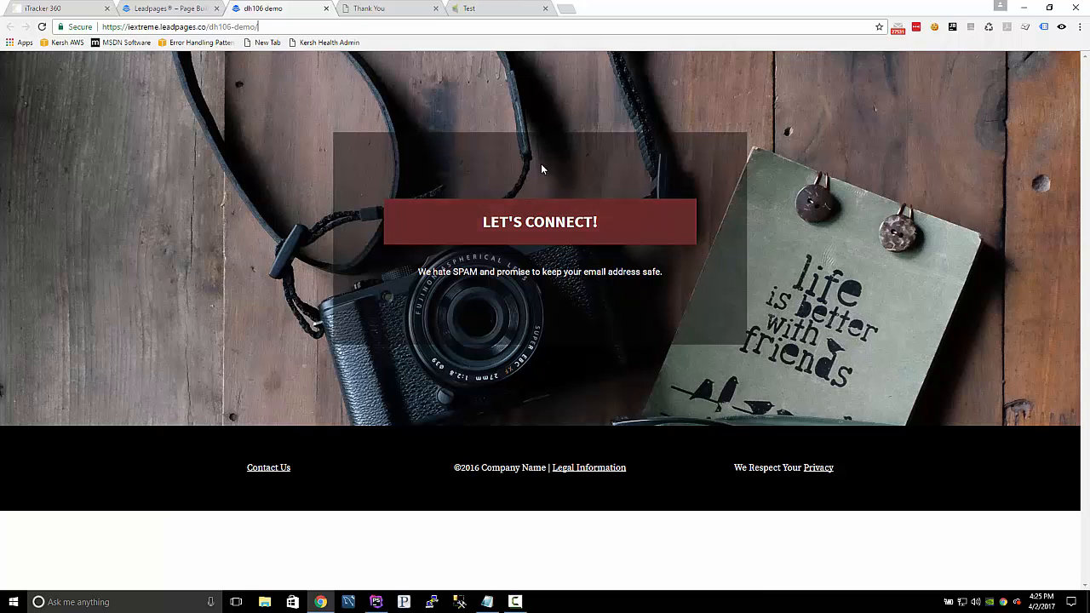
Examine the iTracker360 cookie stored for the live page, including its source value.
left_click(934, 26)
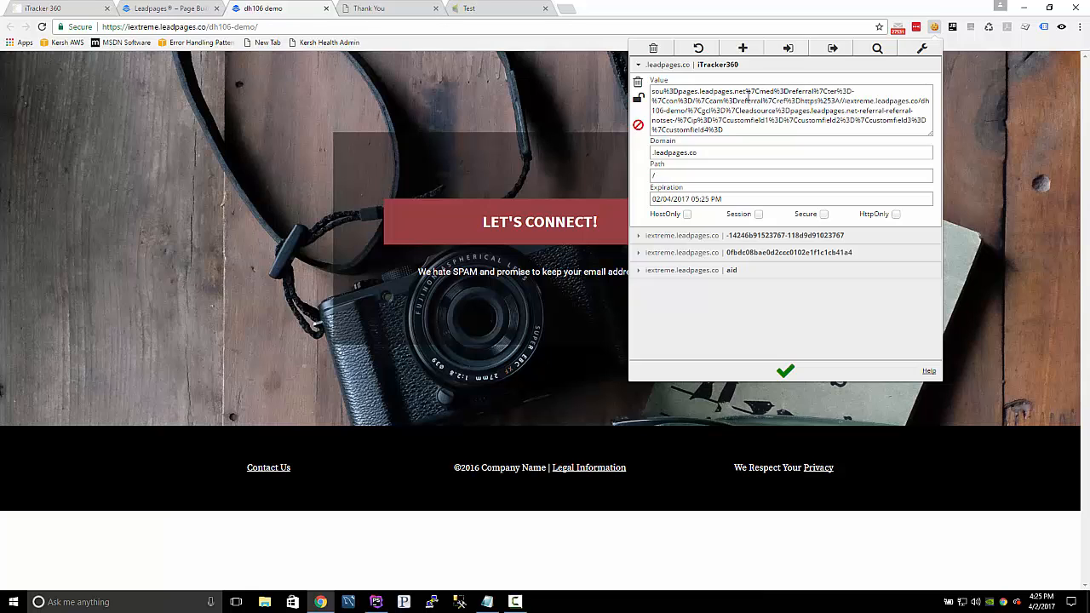
left_click_drag(748, 90, 678, 95)
left_click(105, 152)
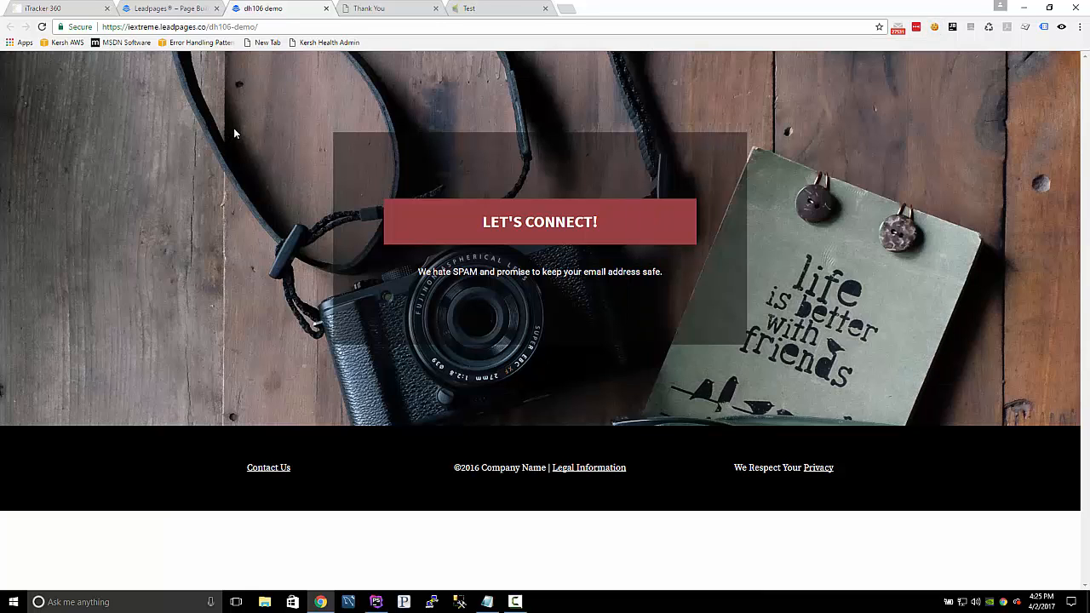
key("ctrl+l")
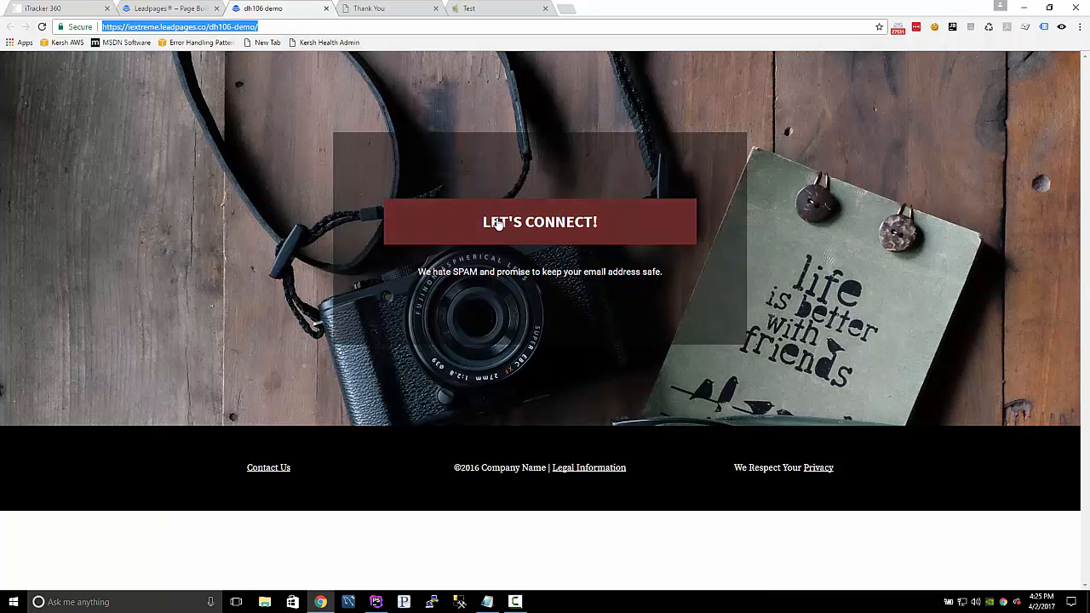
left_click(42, 10)
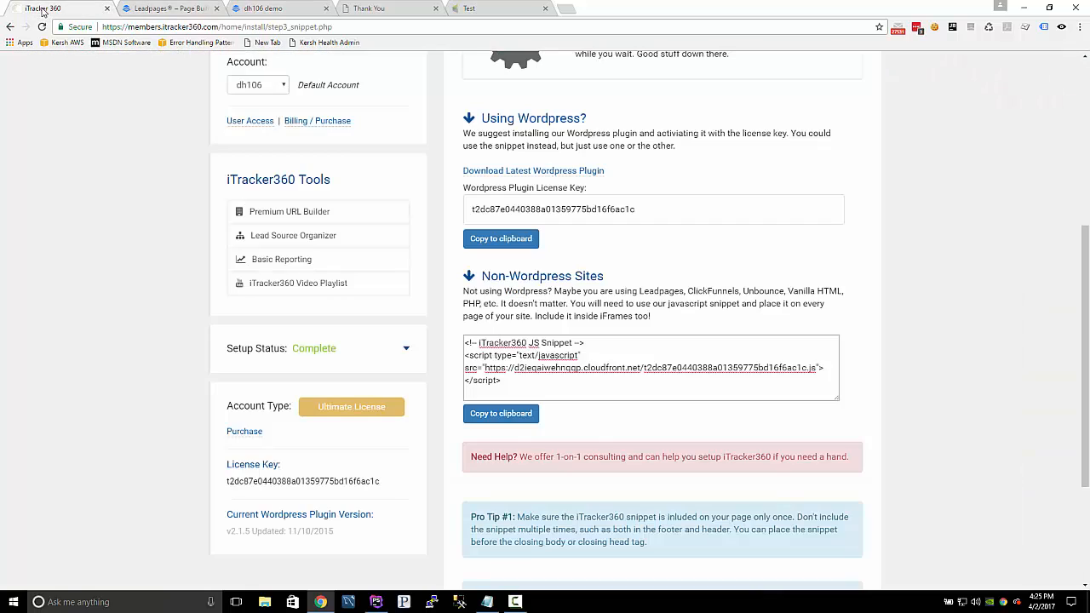
scroll(151, 117, "up", 4)
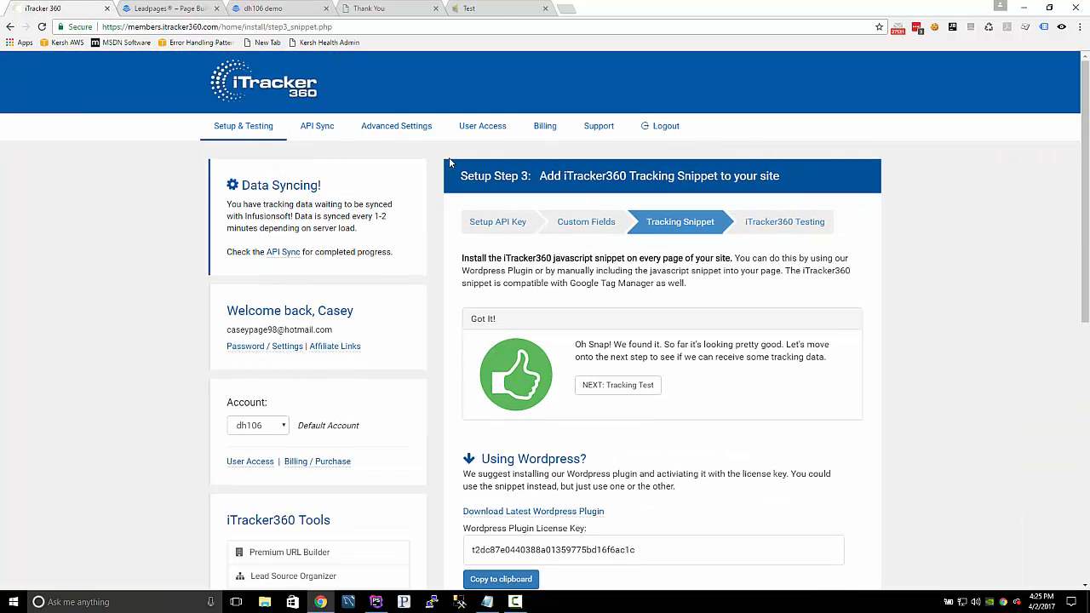
left_click(817, 228)
scroll(803, 238, "down", 2)
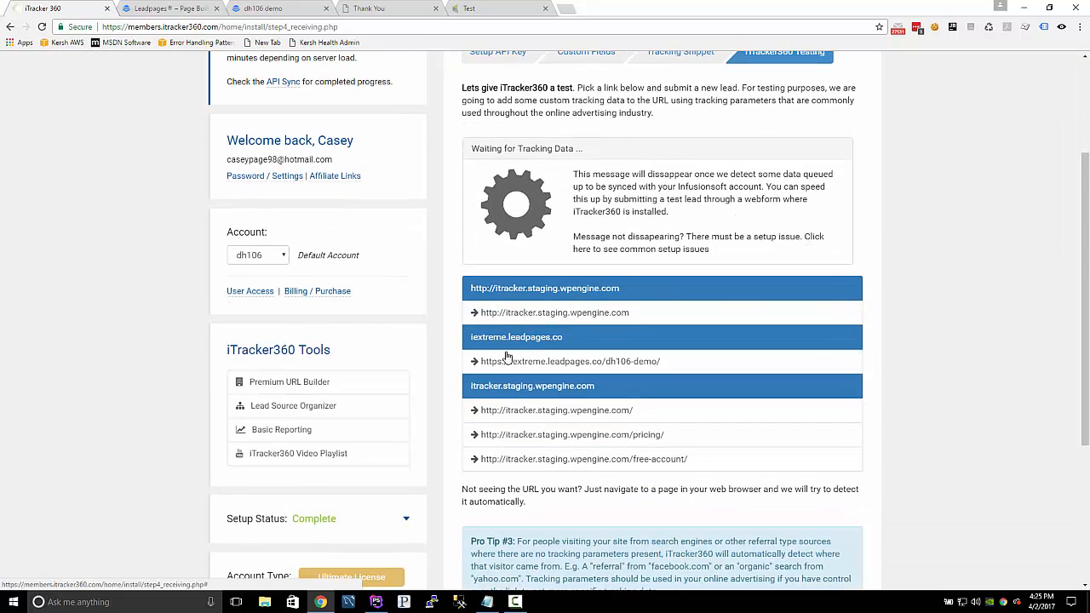
left_click(596, 364)
Switch the test data to utm parameter names, open the test link and review the tracking parameters in its URL.
left_click_drag(614, 197, 455, 200)
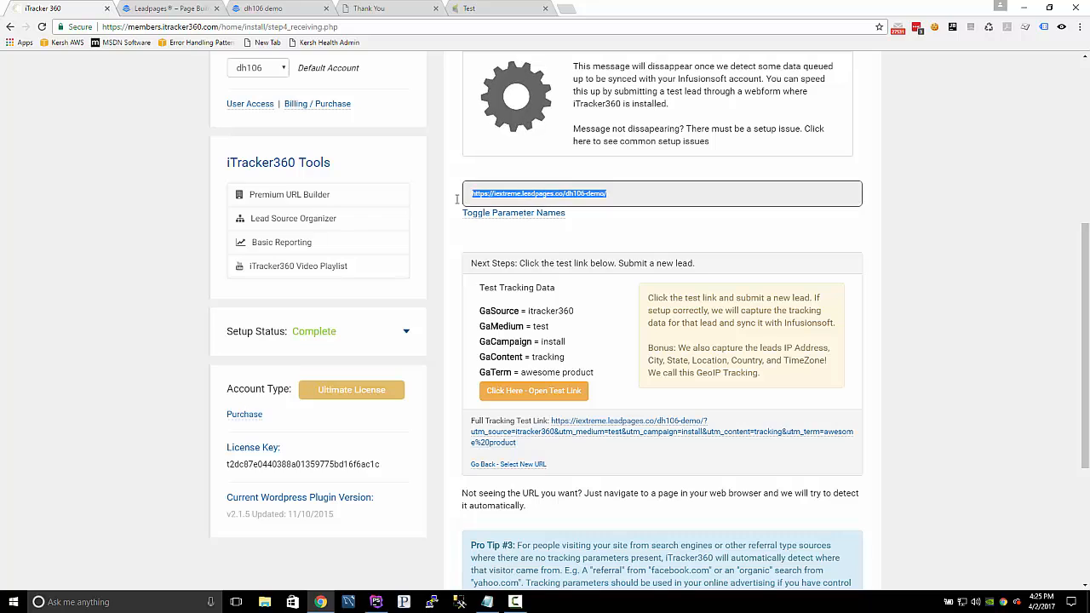
left_click(513, 213)
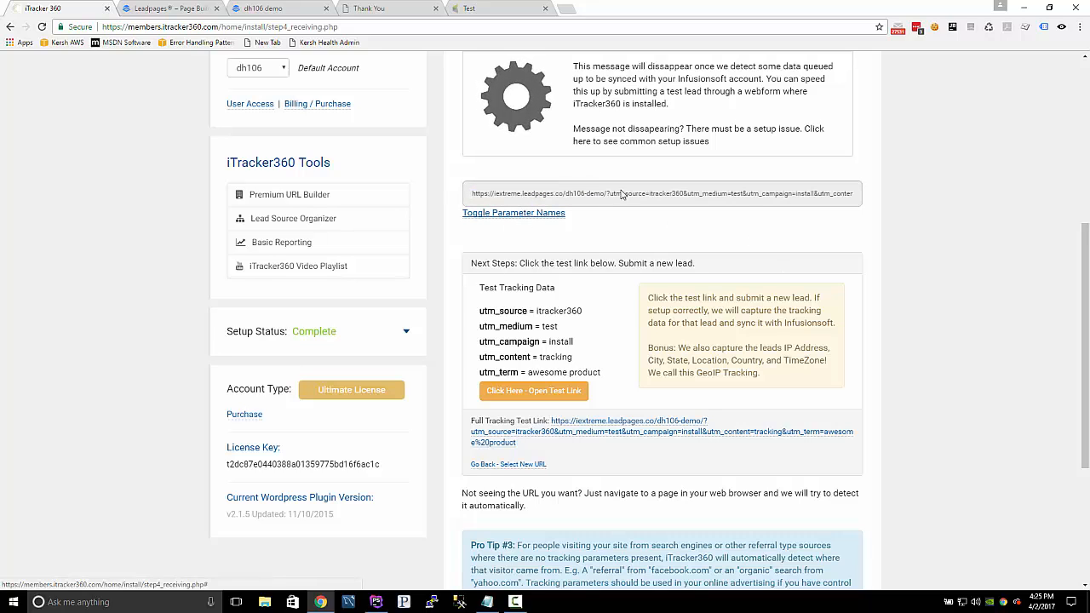
left_click(535, 391)
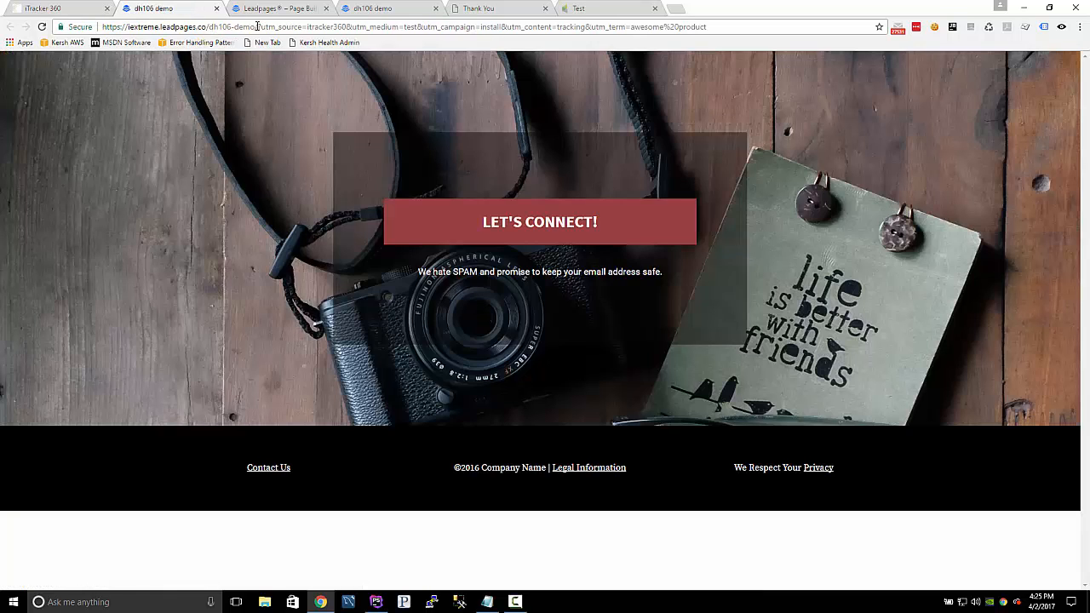
left_click_drag(254, 27, 736, 12)
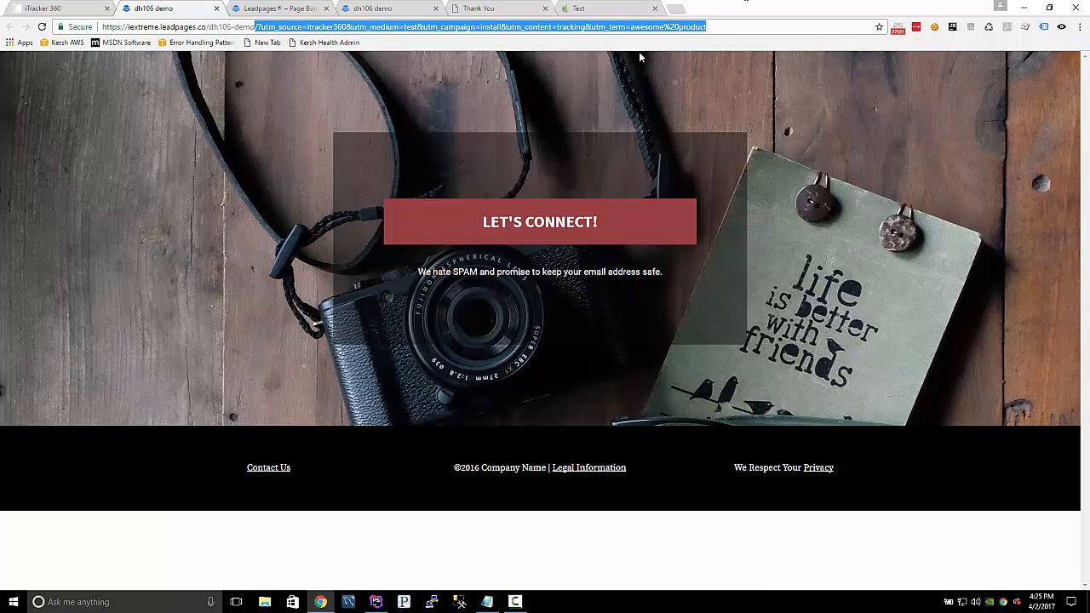
left_click(327, 26)
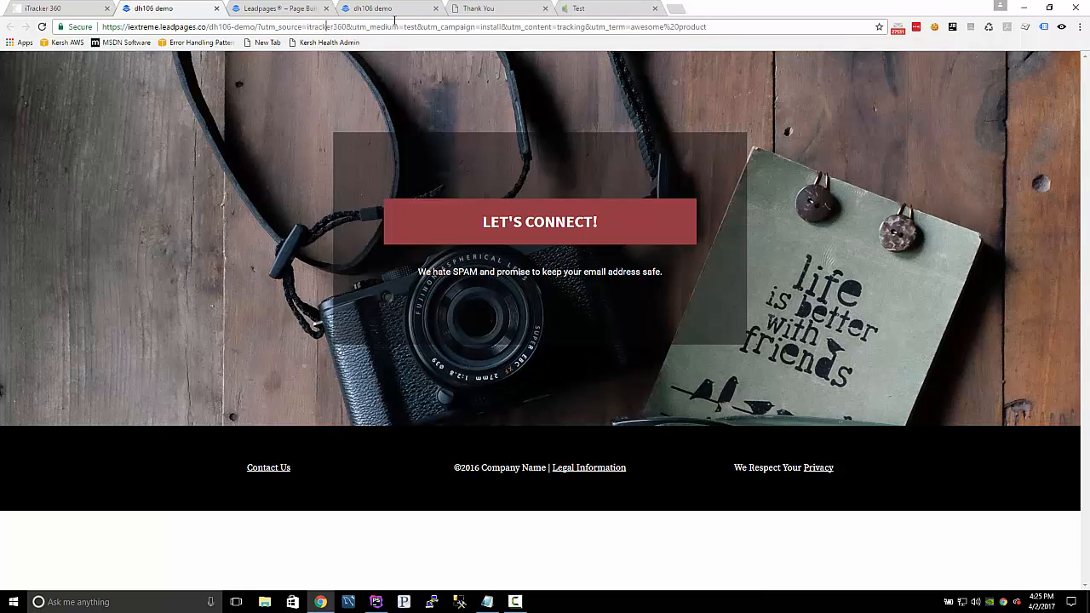
Review the test link's utm parameters and its utm_source value, and open the landing page's Let's Connect opt-in form.
left_click_drag(257, 26, 760, 66)
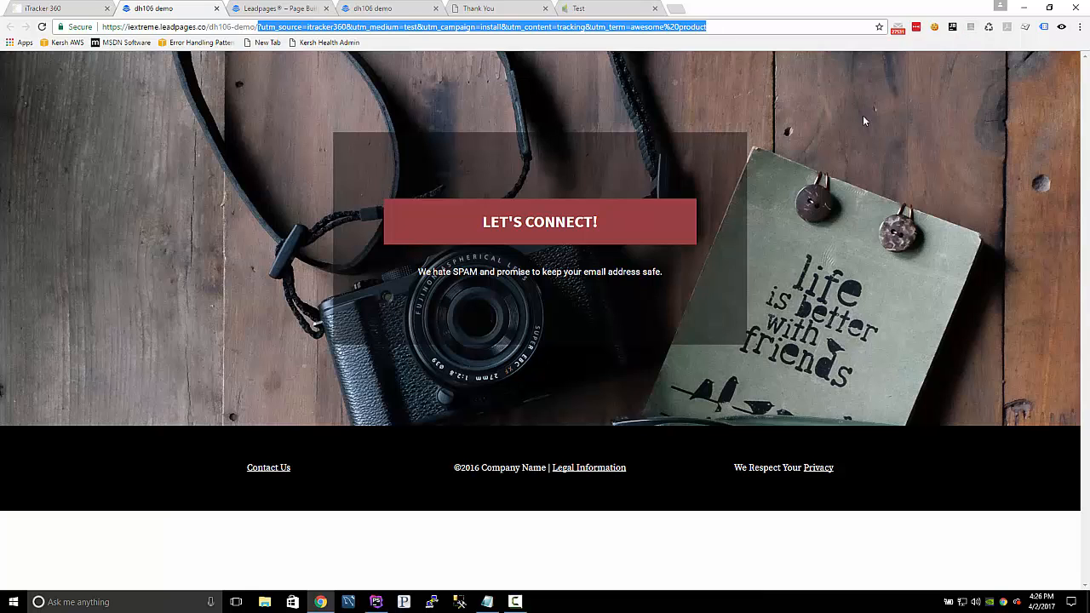
double_click(318, 27)
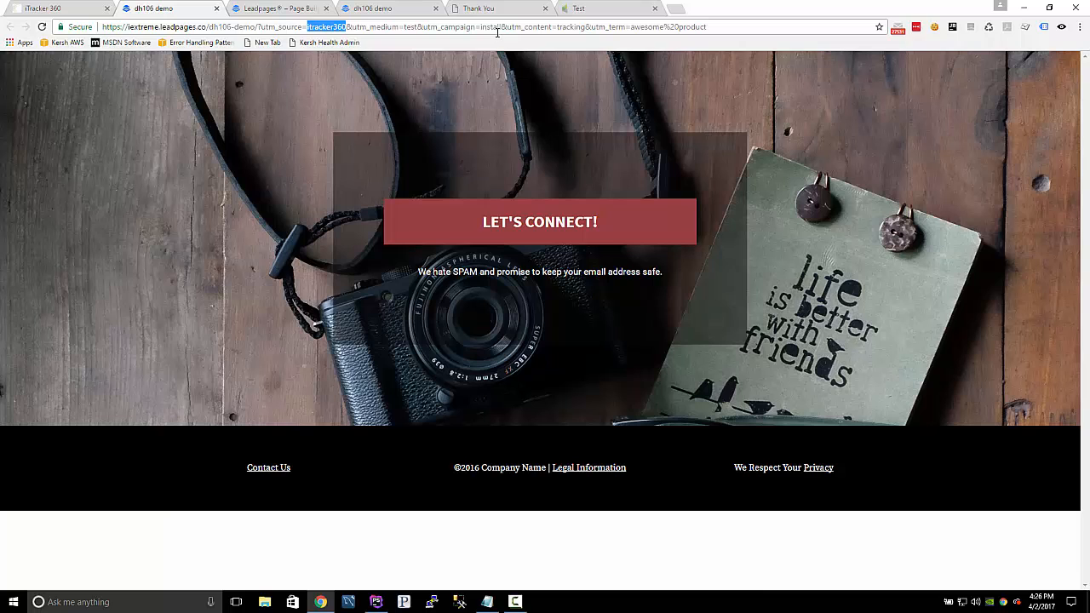
left_click(538, 225)
left_click(432, 328)
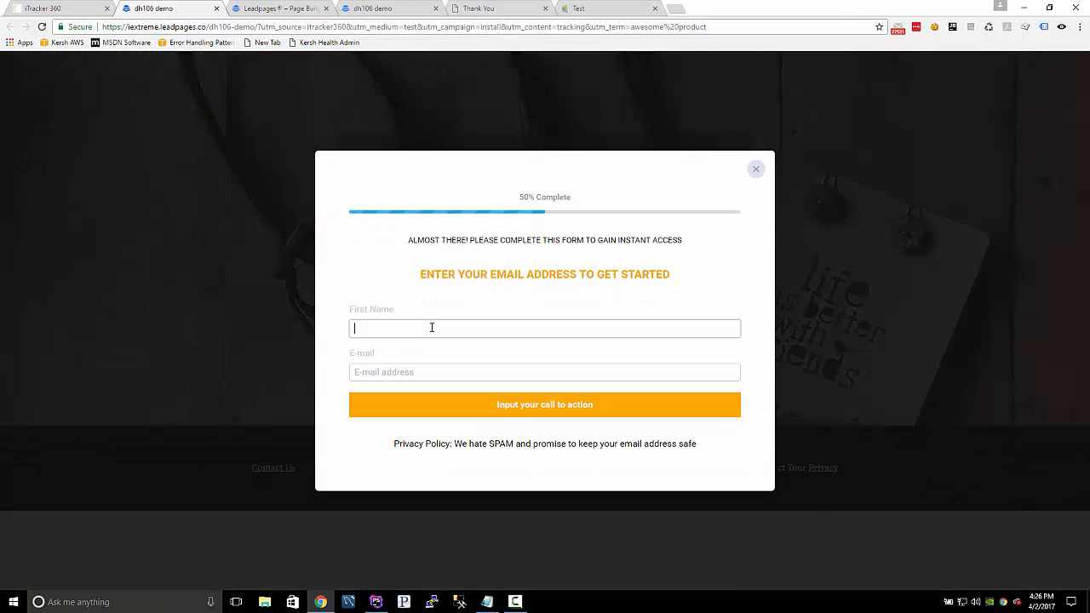
Fill in the opt-in form with a first name and a test e-mail address, and submit the lead.
type("test7@testing1.com")
key("ctrl+a")
key("ctrl+c")
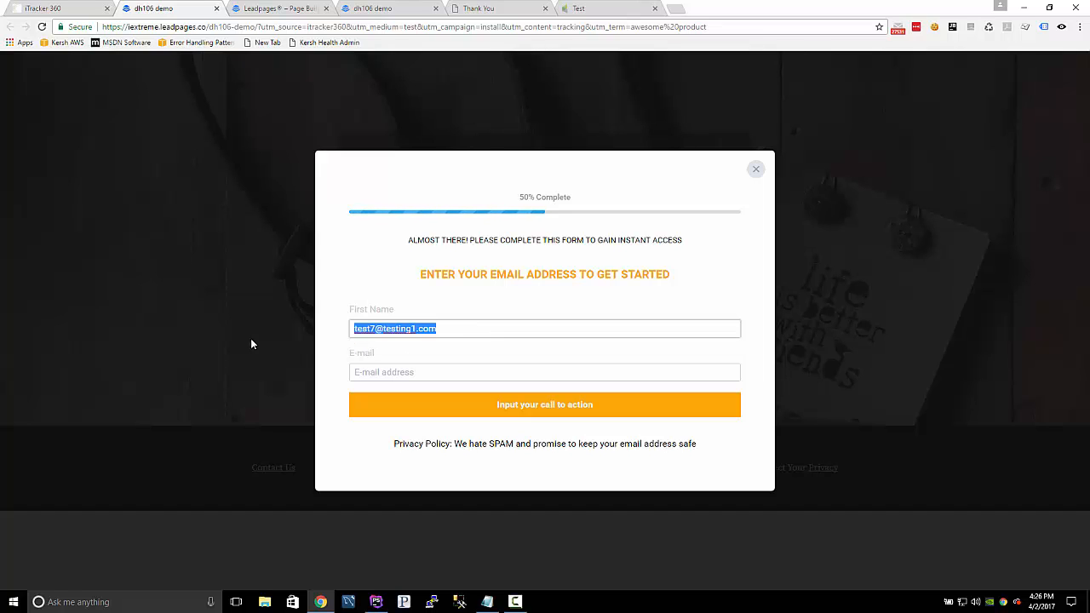
key("BackSpace")
left_click(440, 377)
key("ctrl+v")
left_click(418, 319)
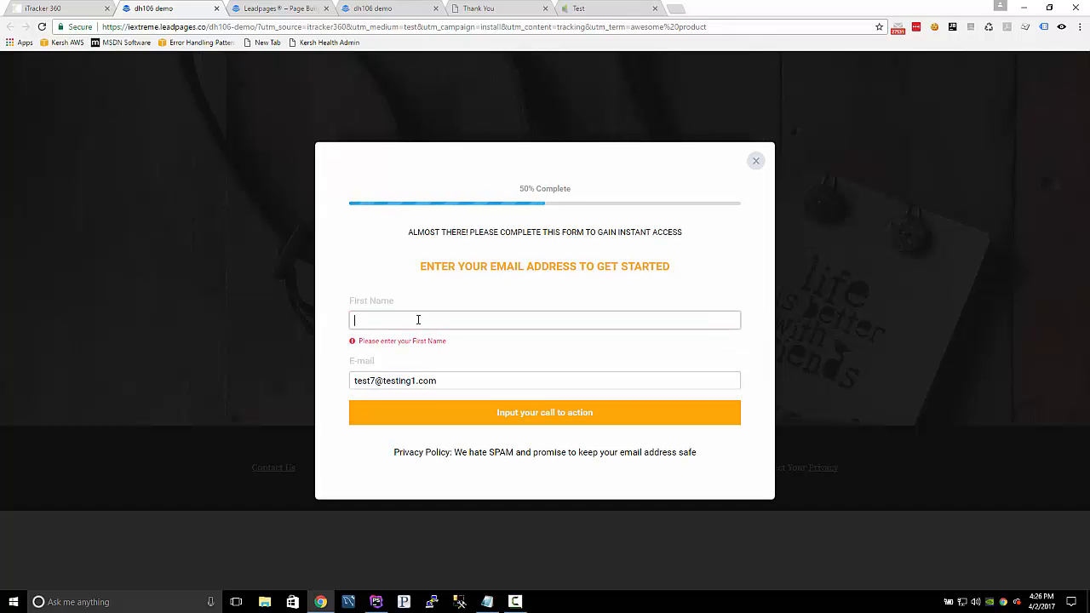
type("bob")
left_click(548, 409)
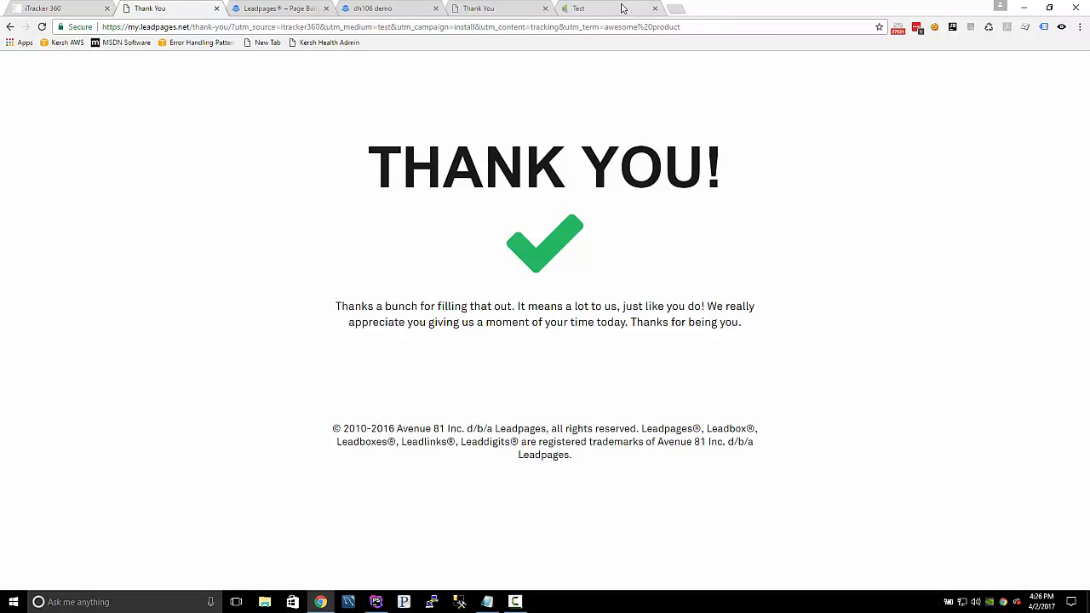
Search the Infusionsoft contacts for the submitted test lead's e-mail address, repeating the search once.
left_click(613, 9)
key("ctrl+v")
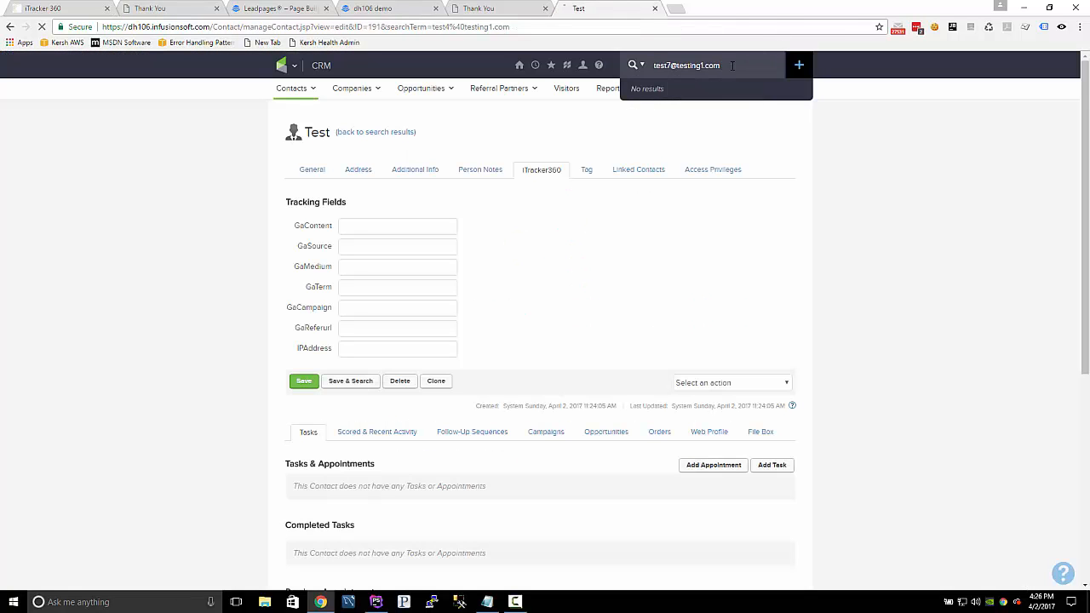
key("Return")
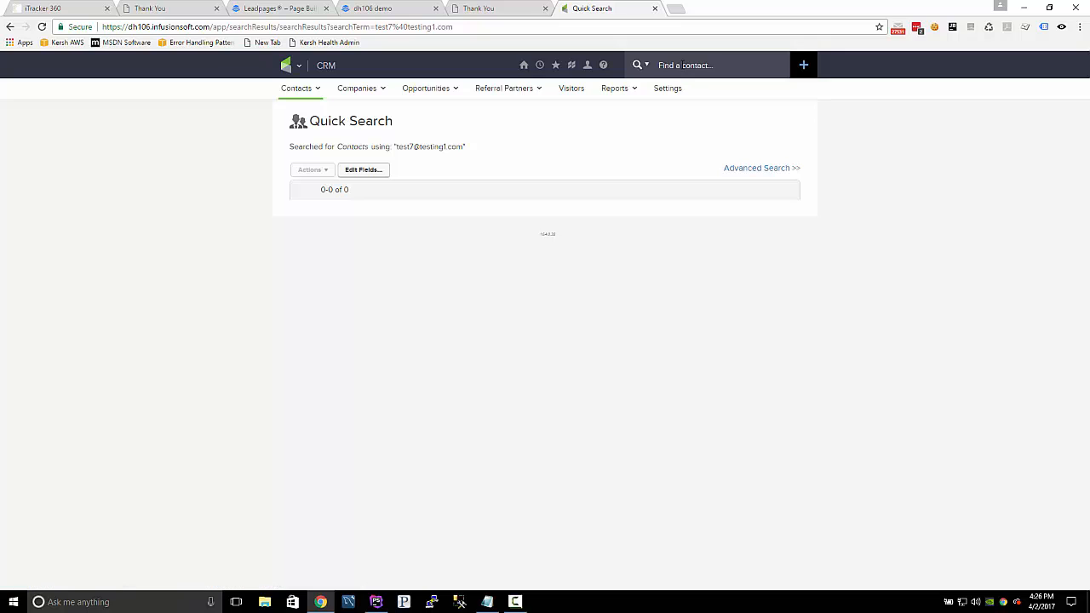
left_click(683, 65)
key("ctrl+v")
key("Return")
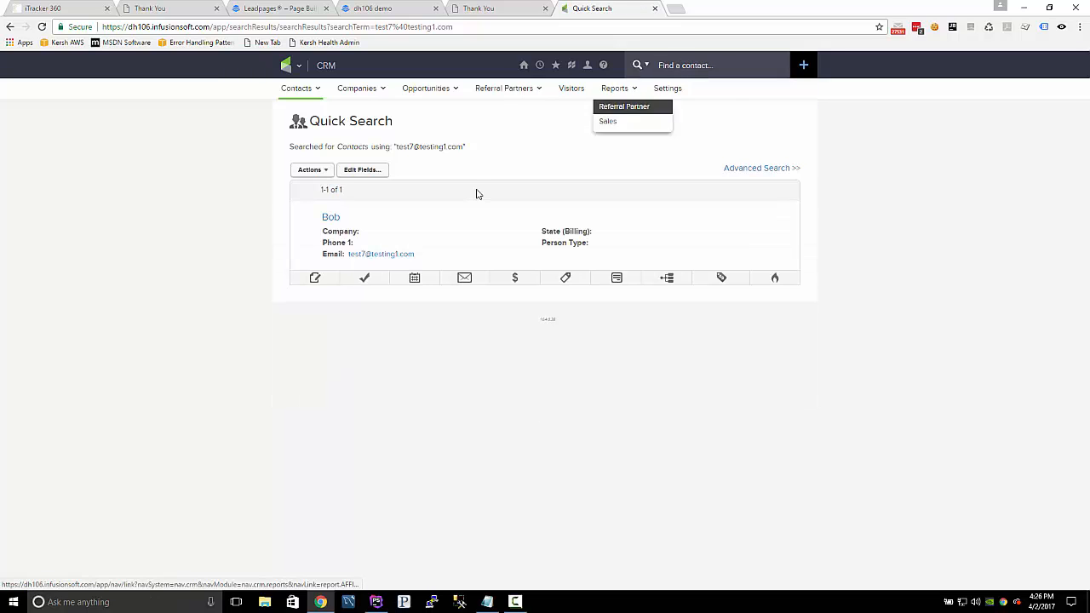
Open the test lead's contact record and check its Lead Source and iTracker360 tracking fields.
left_click(333, 219)
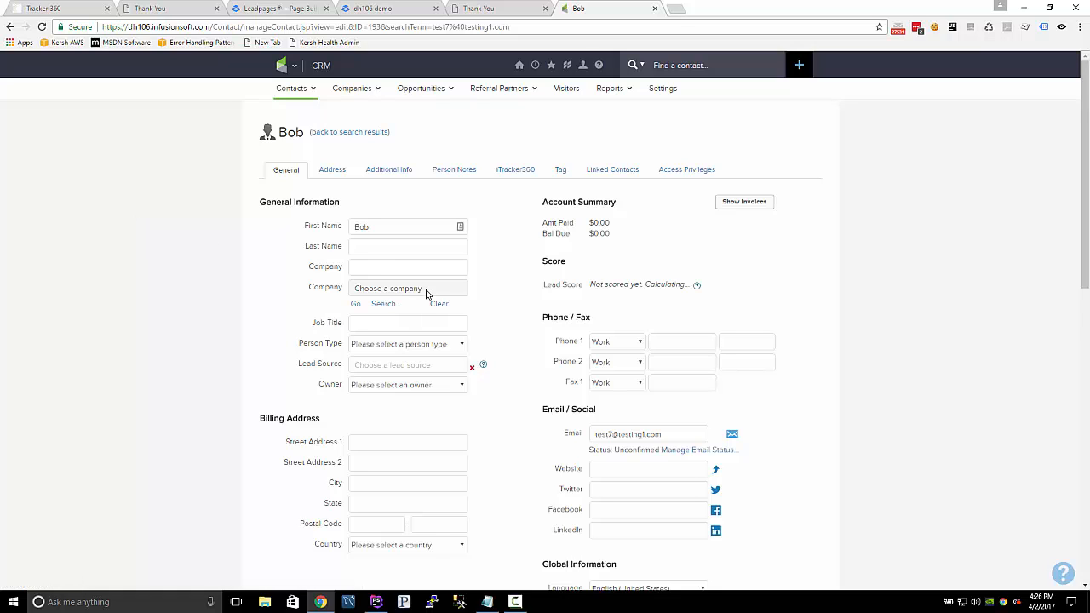
left_click(373, 363)
left_click(505, 177)
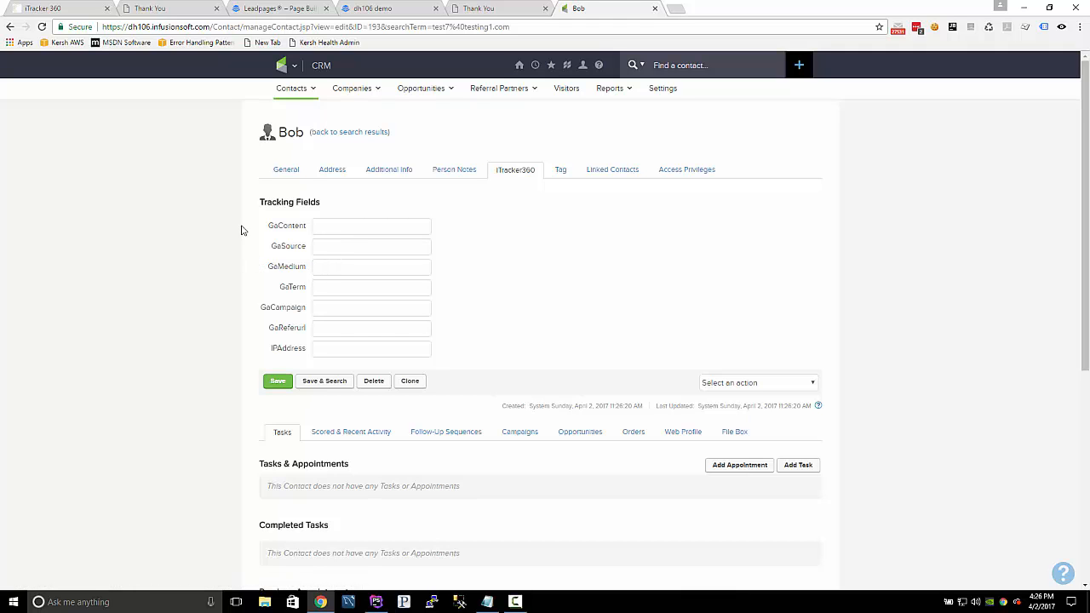
Switch to iTracker360, read the Data Syncing notice and view the tracking data sync under API Sync.
left_click(77, 8)
scroll(173, 166, "up", 3)
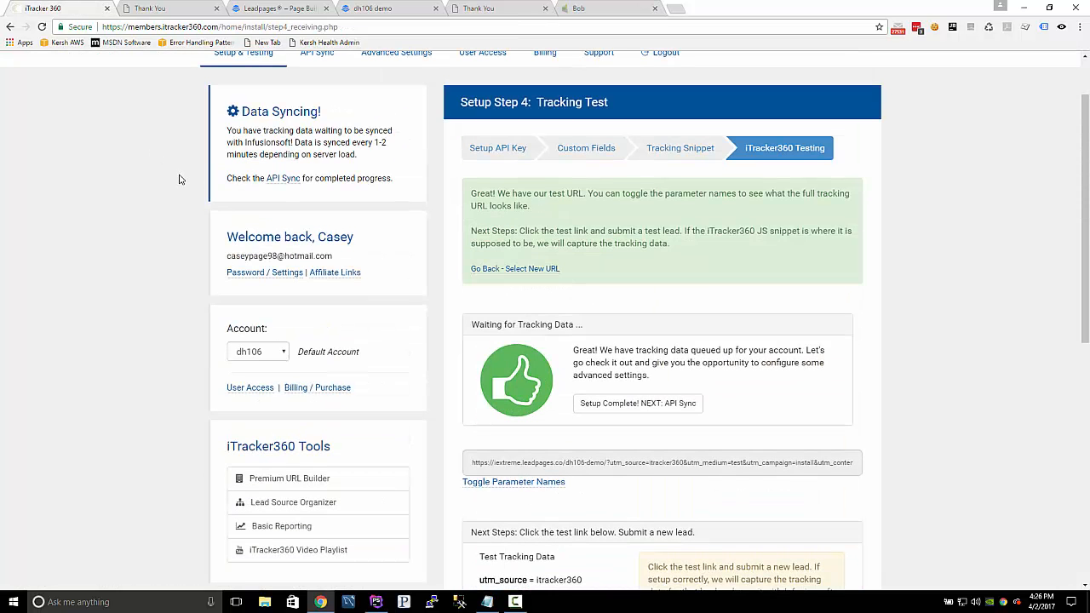
scroll(328, 121, "up", 2)
left_click_drag(241, 185, 321, 190)
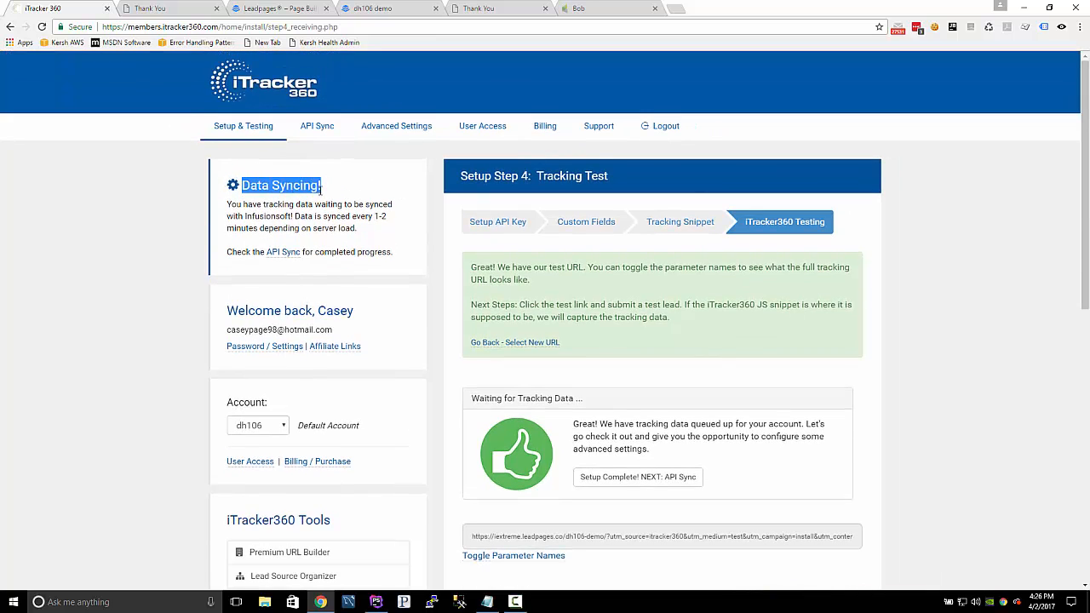
left_click(303, 185)
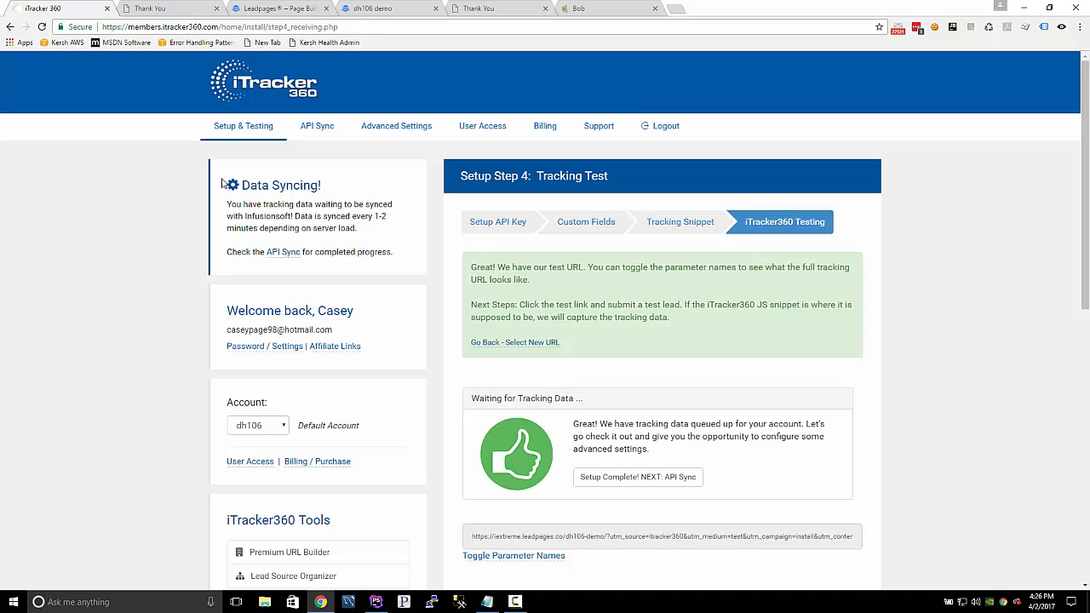
left_click(317, 126)
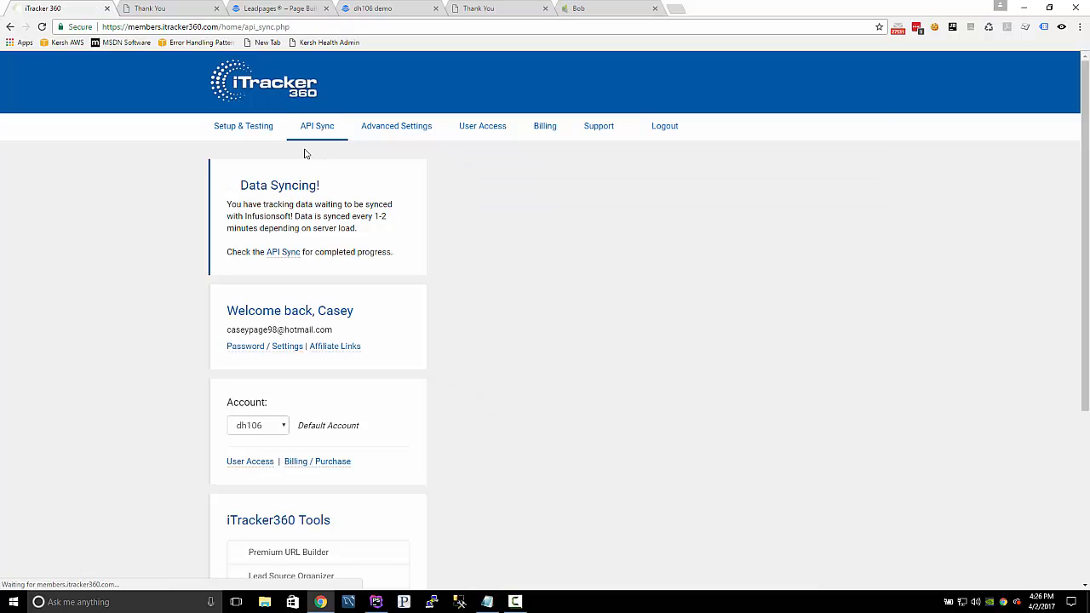
left_click(536, 275)
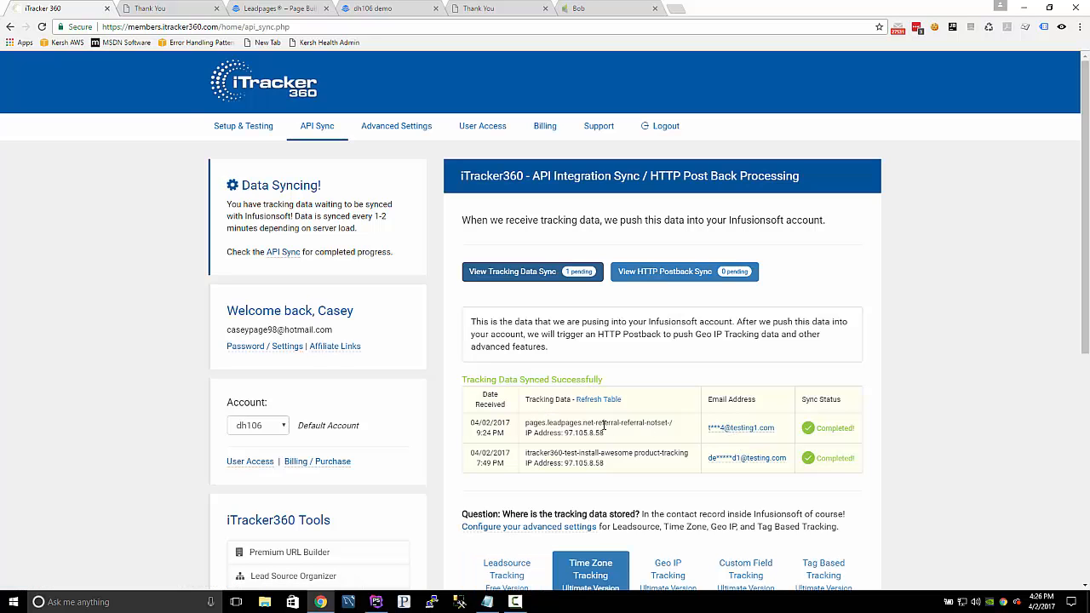
Return to the test contact in Infusionsoft, reload the record and examine its Lead Source value.
left_click(145, 10)
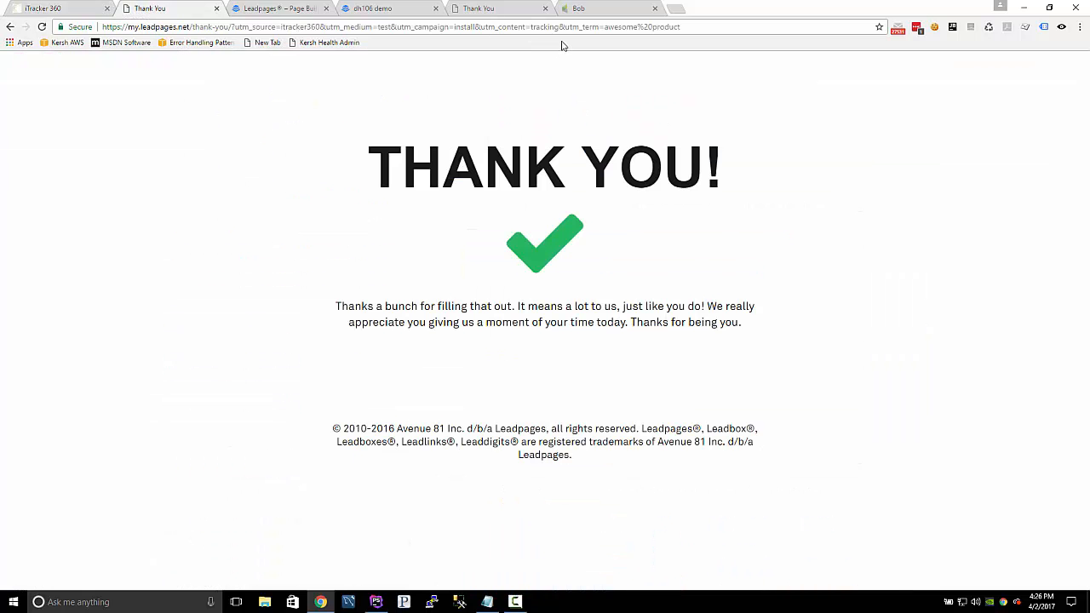
left_click(599, 10)
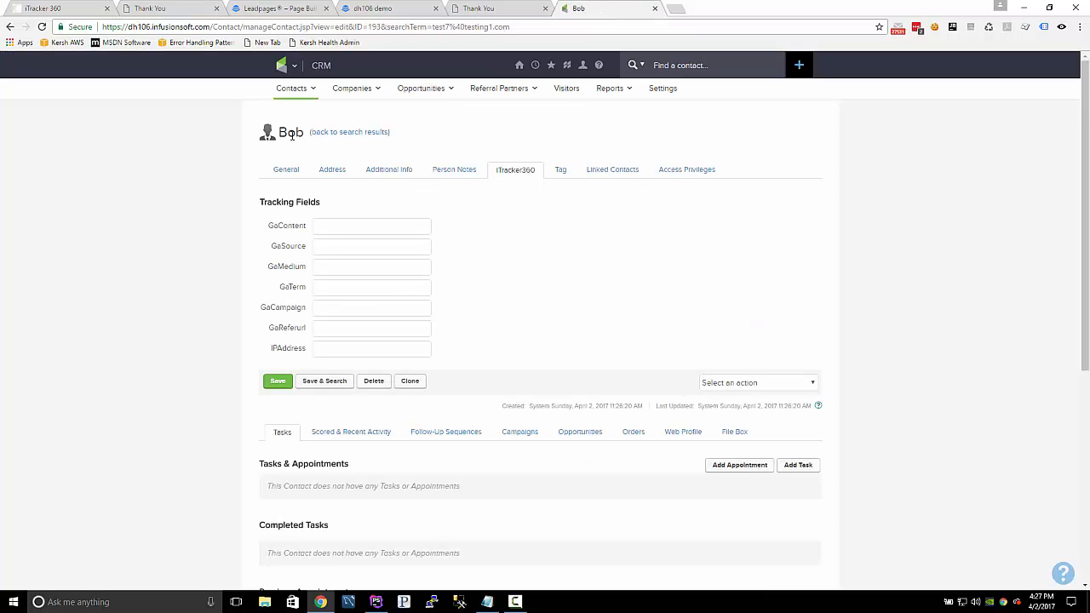
key("F5")
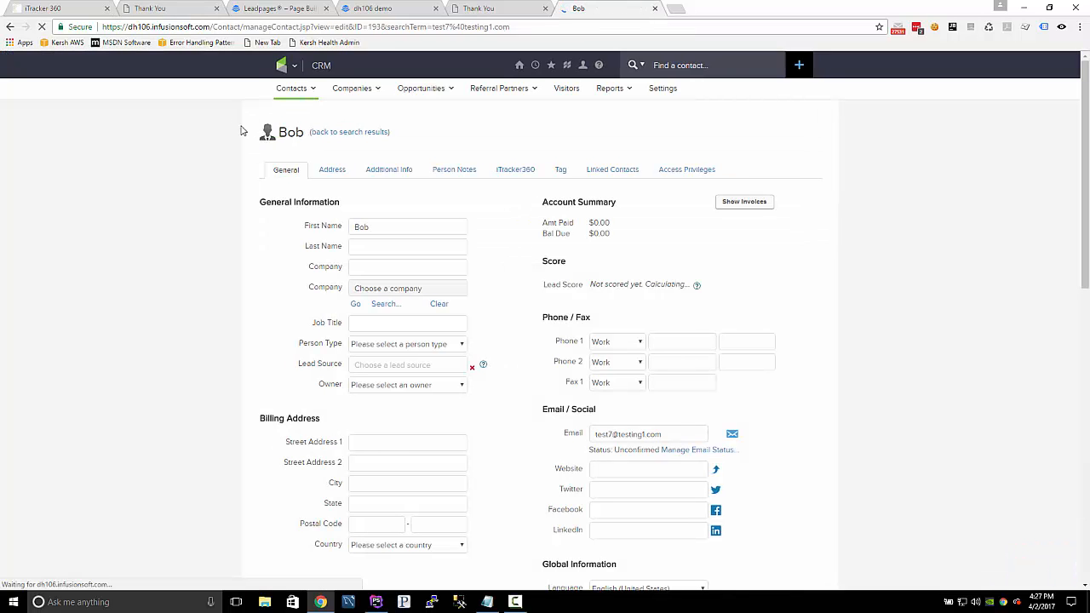
left_click(151, 202)
key("F5")
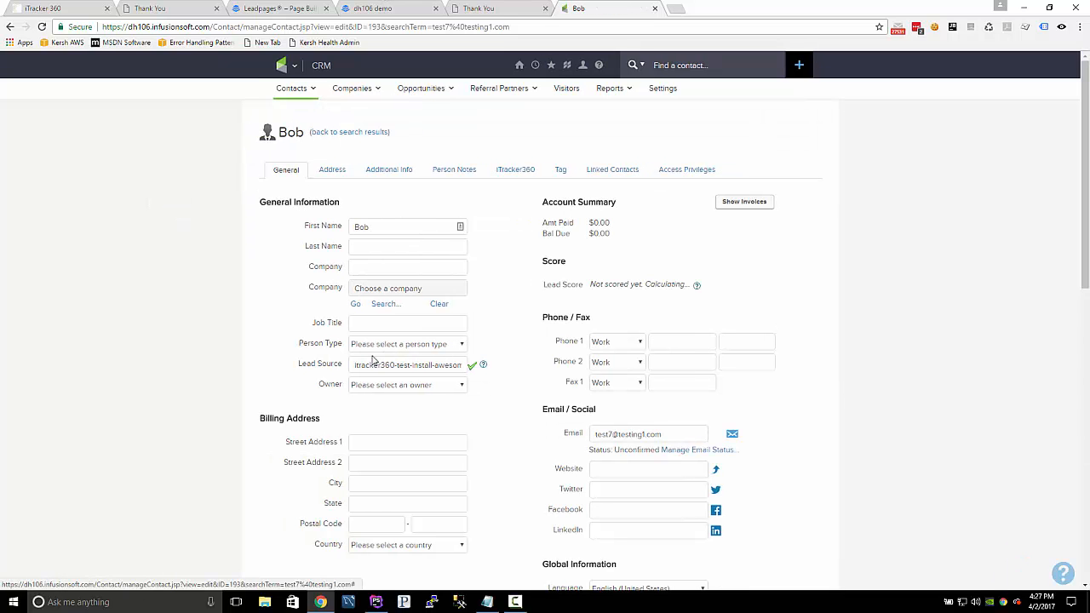
left_click_drag(361, 363, 522, 366)
left_click(478, 364)
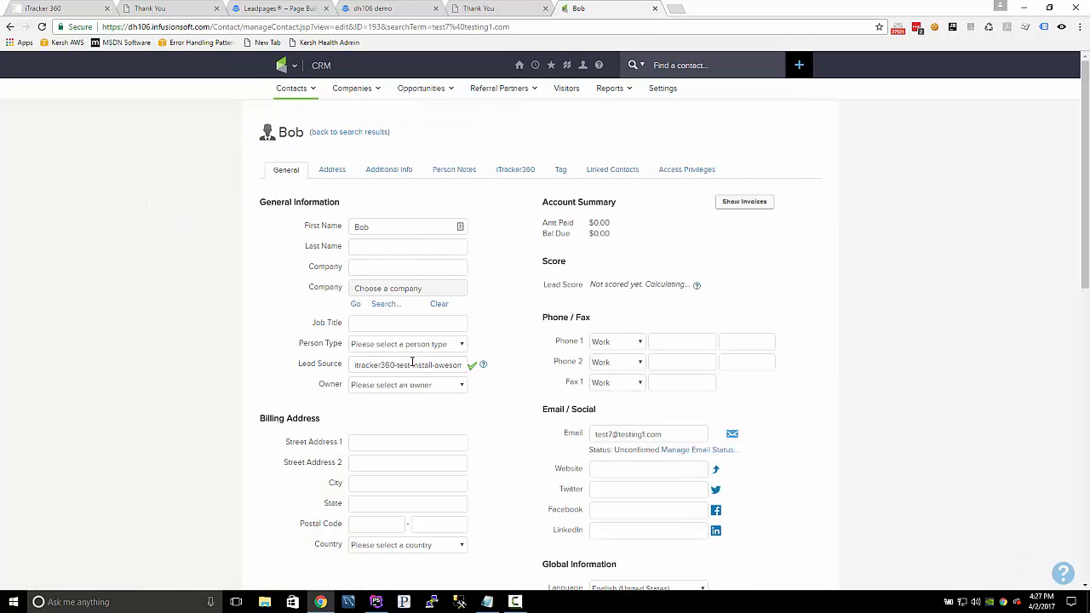
left_click_drag(410, 364, 437, 367)
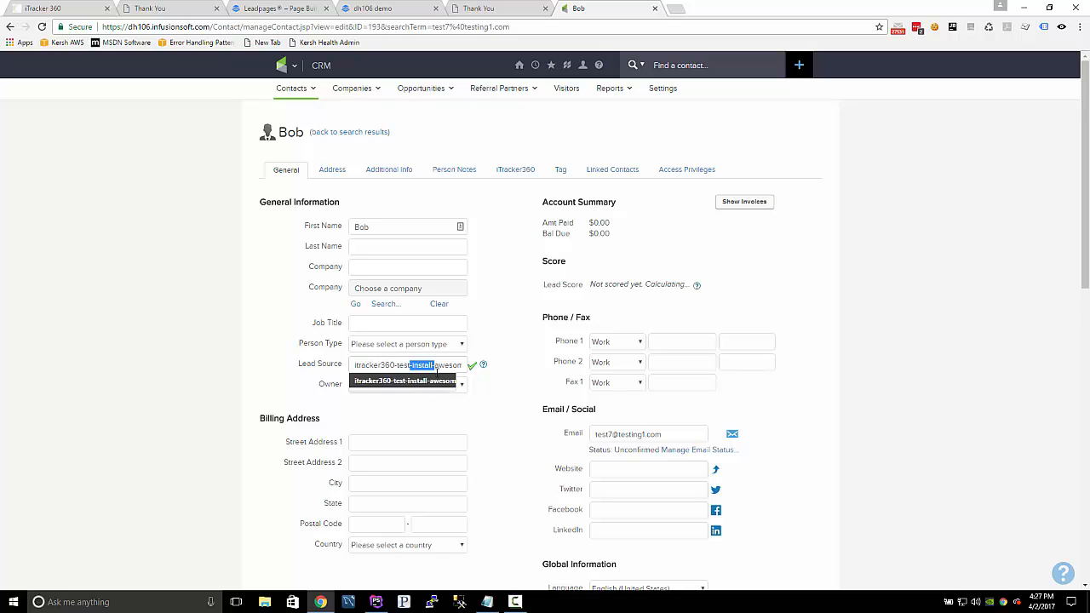
Examine the contact's iTracker360 tracking fields, including GaContent and GaSource.
left_click(515, 170)
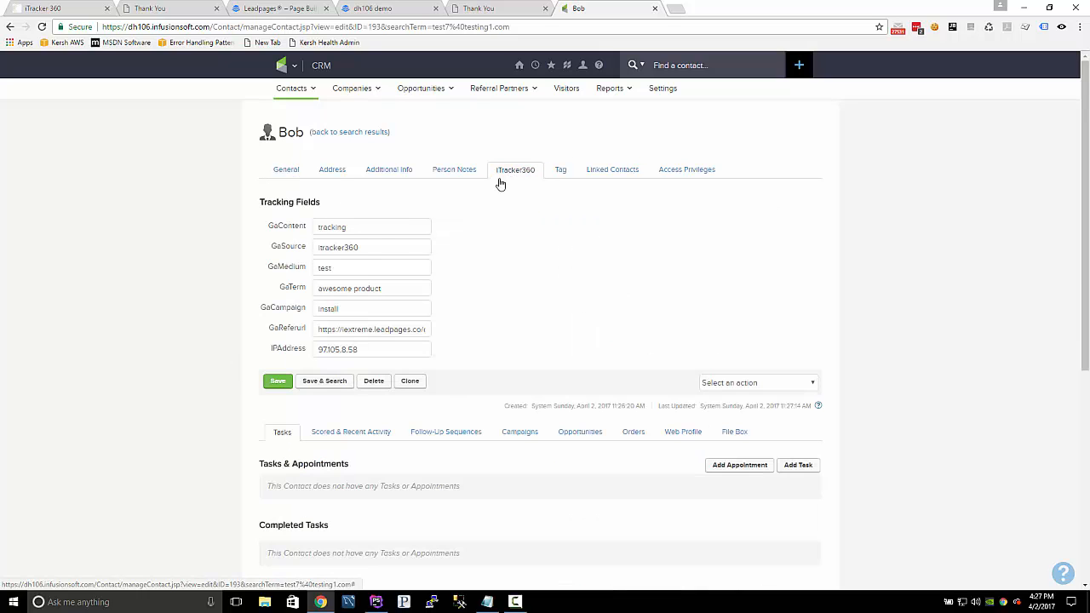
double_click(343, 228)
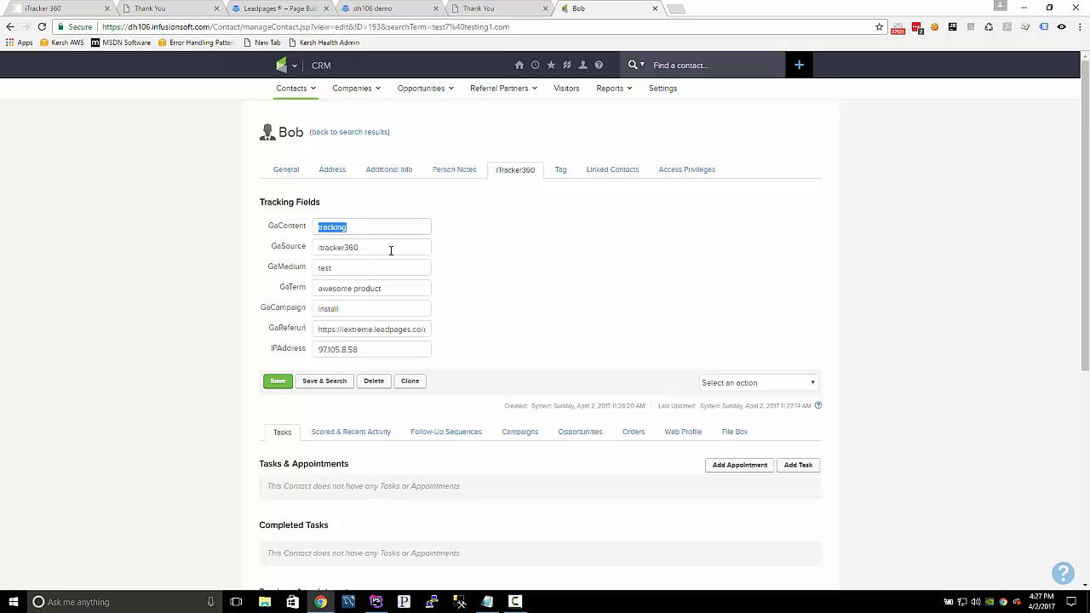
key("Tab")
left_click(117, 142)
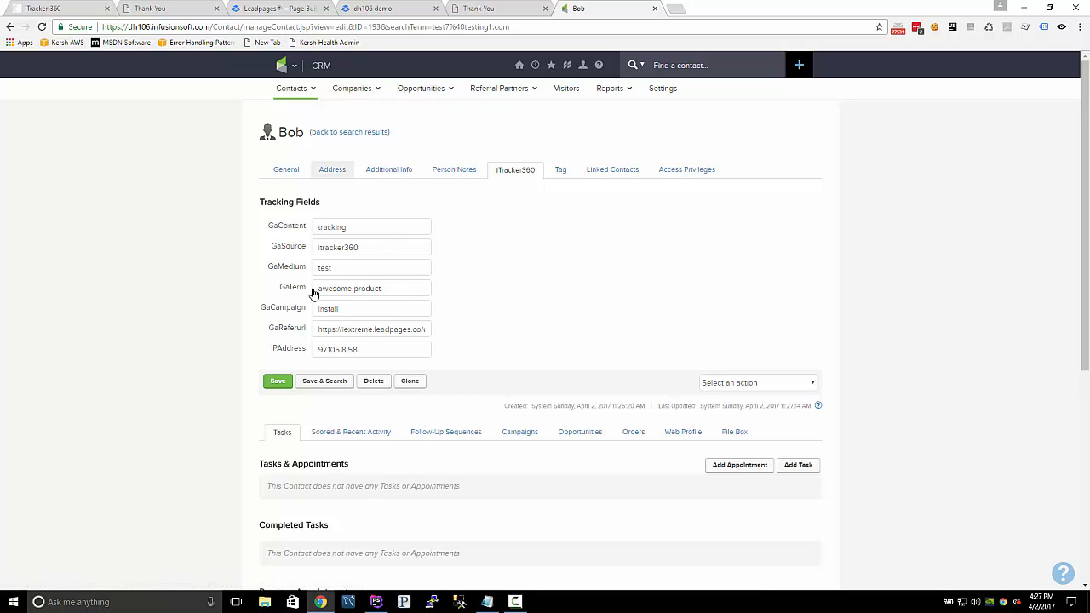
Check the contact's tags, additional info and address fields for synced data.
left_click(560, 172)
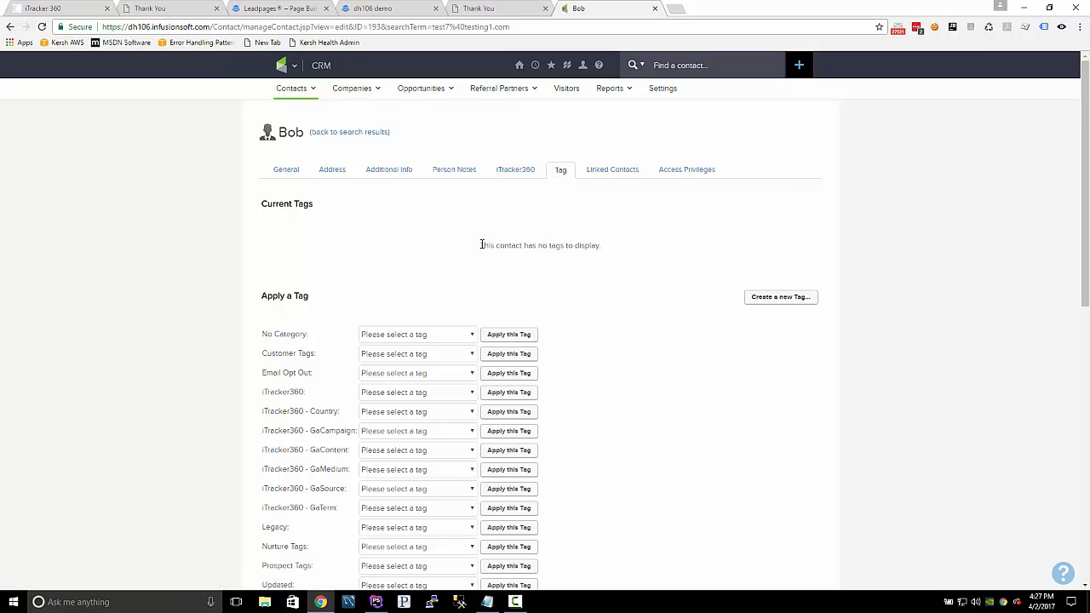
left_click(376, 171)
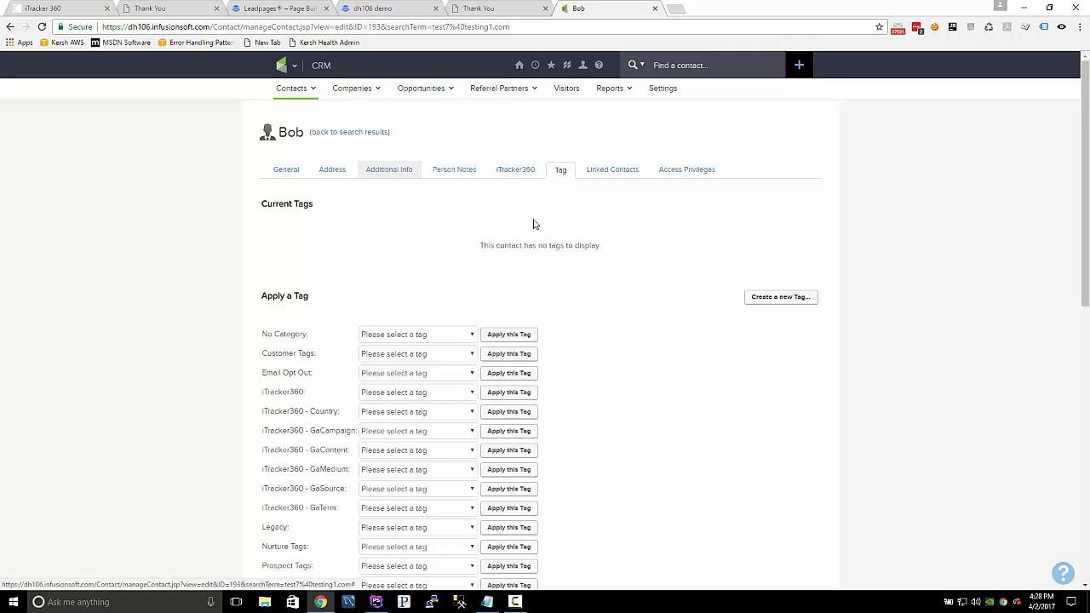
left_click(325, 169)
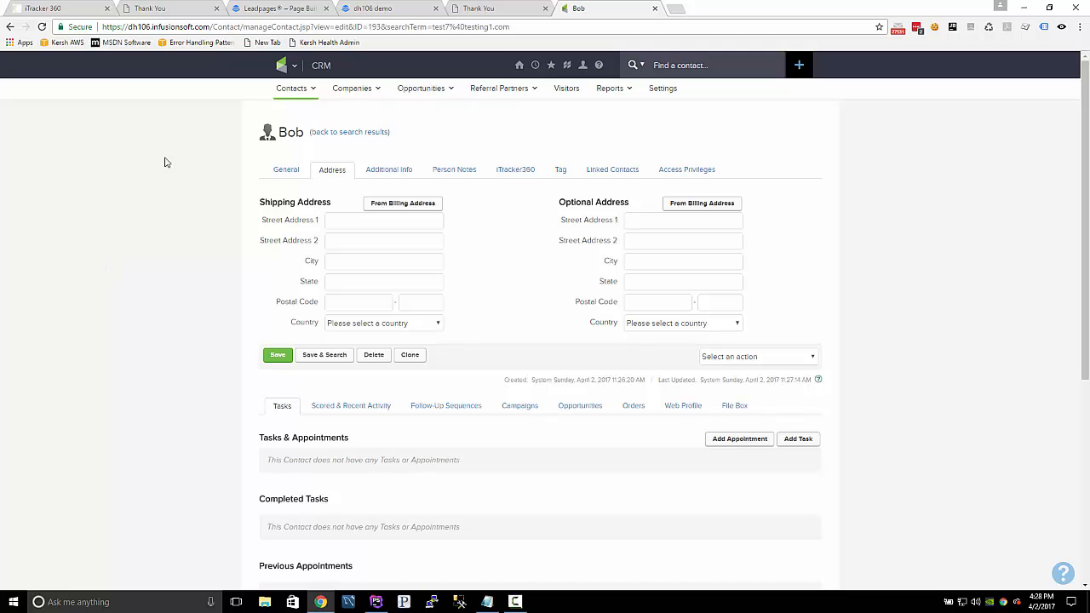
Reload the contact record and examine the Time Zone and Tags in its general information.
key("F5")
scroll(94, 239, "down", 3)
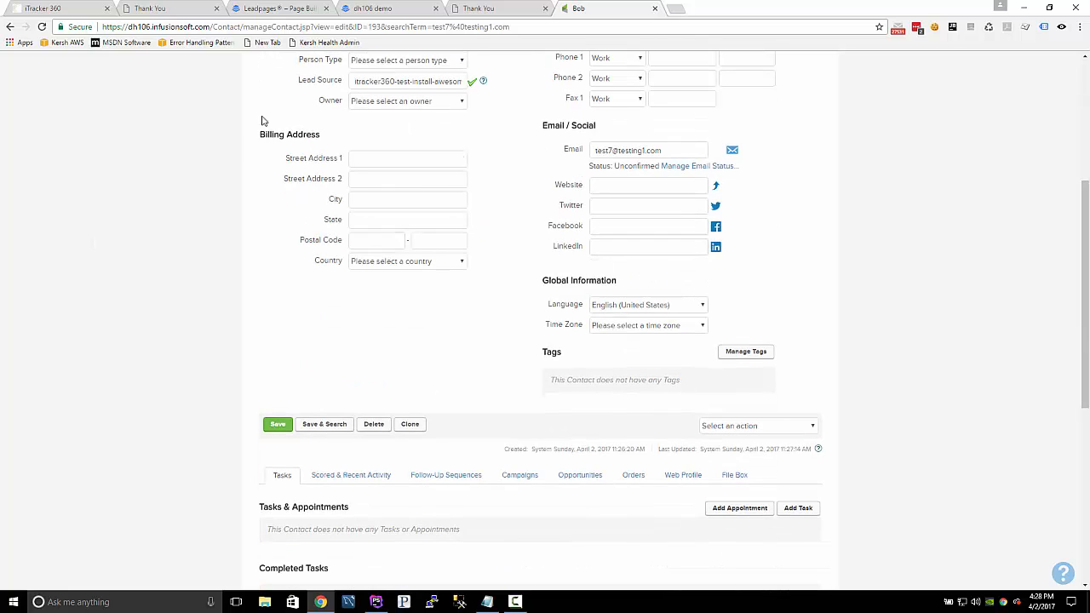
scroll(197, 246, "up", 3)
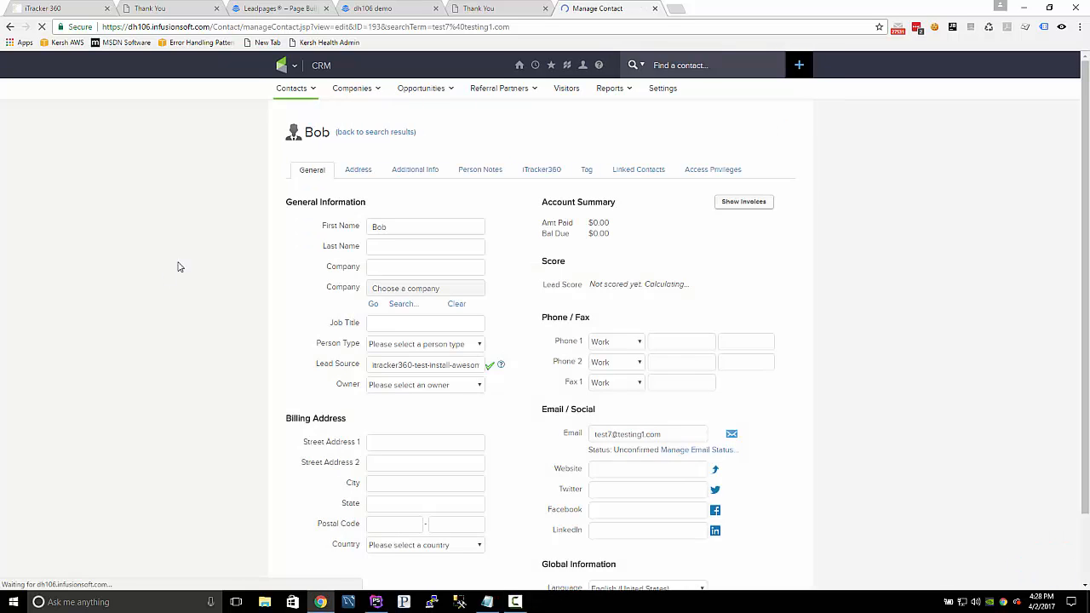
scroll(193, 341, "down", 3)
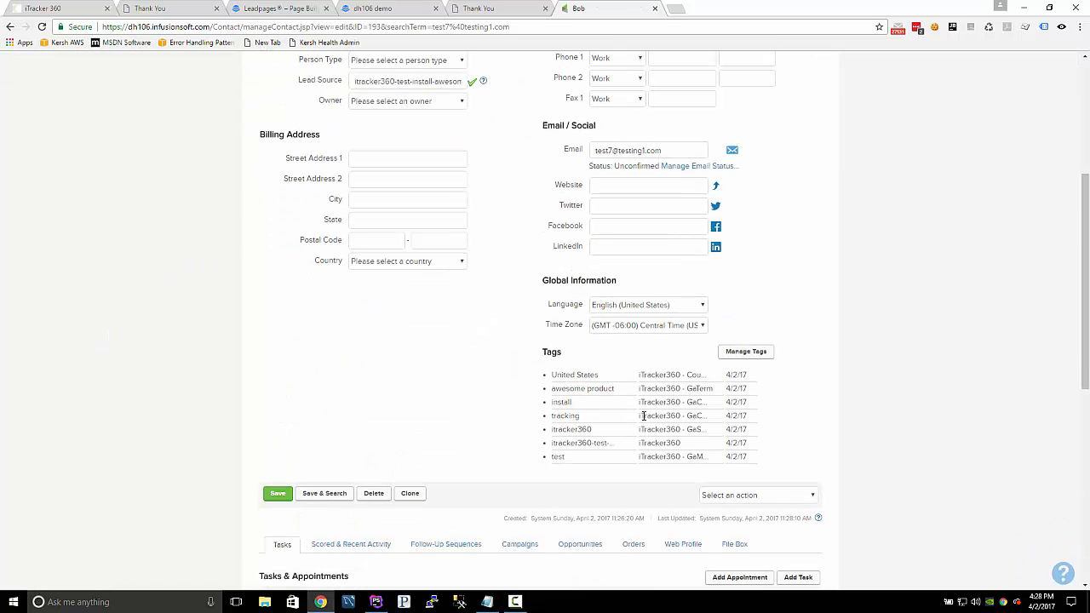
left_click_drag(644, 415, 372, 424)
left_click(372, 423)
scroll(375, 417, "up", 5)
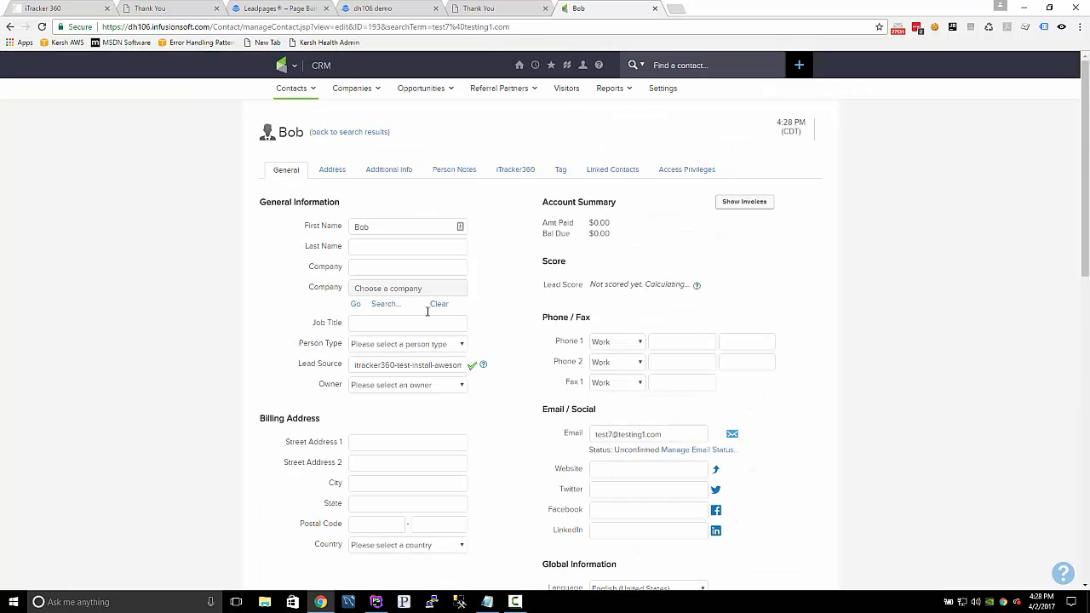
Review the contact's full list of current tags, its optional address and its iTracker360 tracking fields.
left_click(561, 169)
left_click_drag(358, 259, 587, 428)
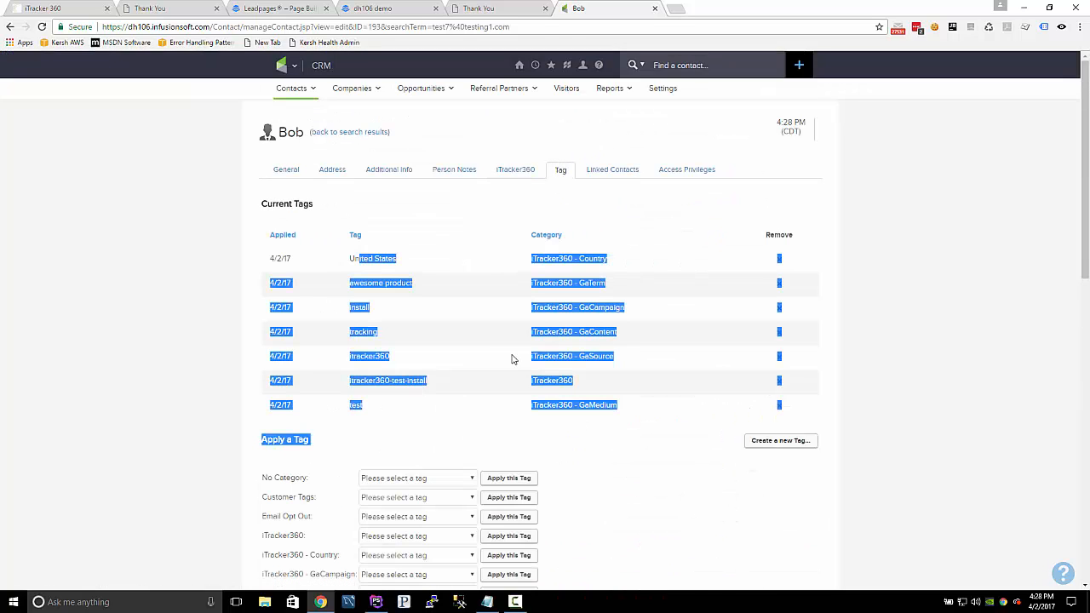
left_click(339, 170)
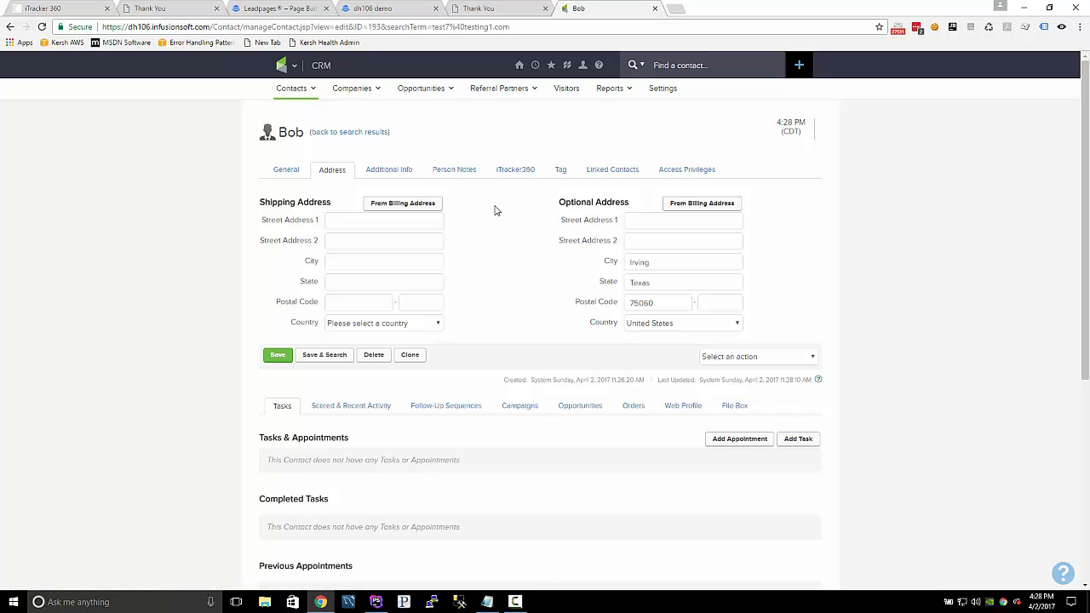
left_click(520, 176)
left_click(286, 171)
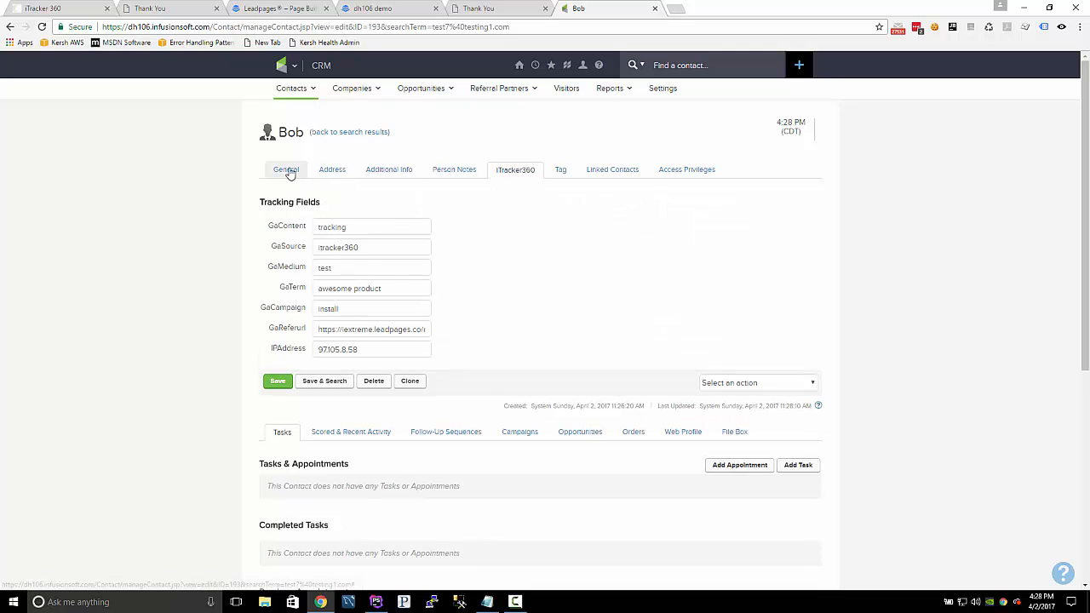